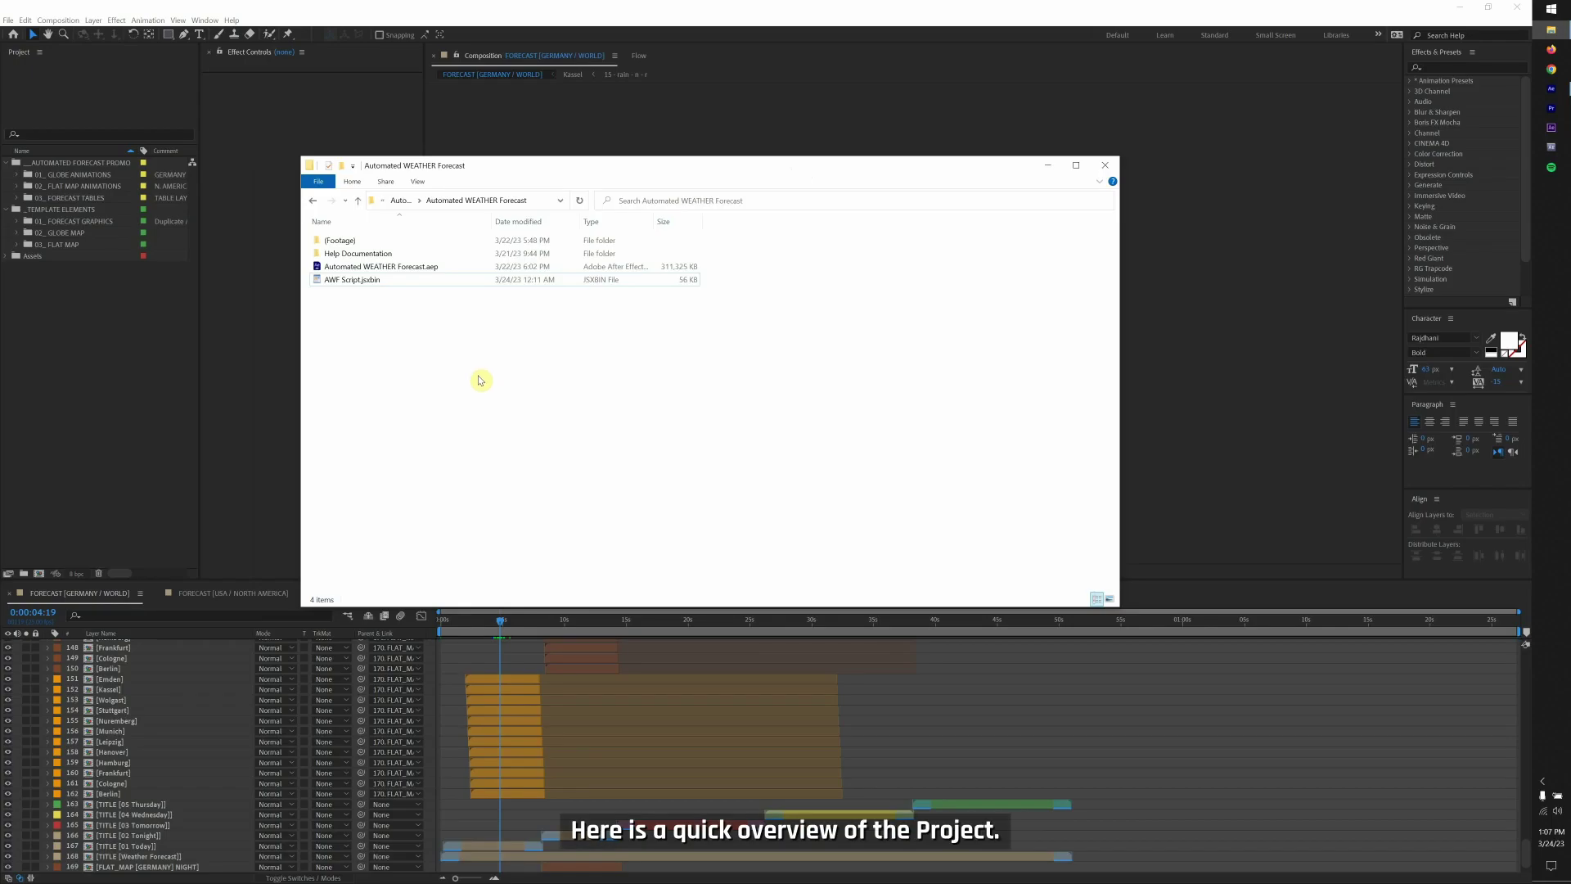
# Point out the Automated WEATHER Forecast.aep template and the AWF Script.jsxbin file in Explorer.
pyautogui.click(429, 274)
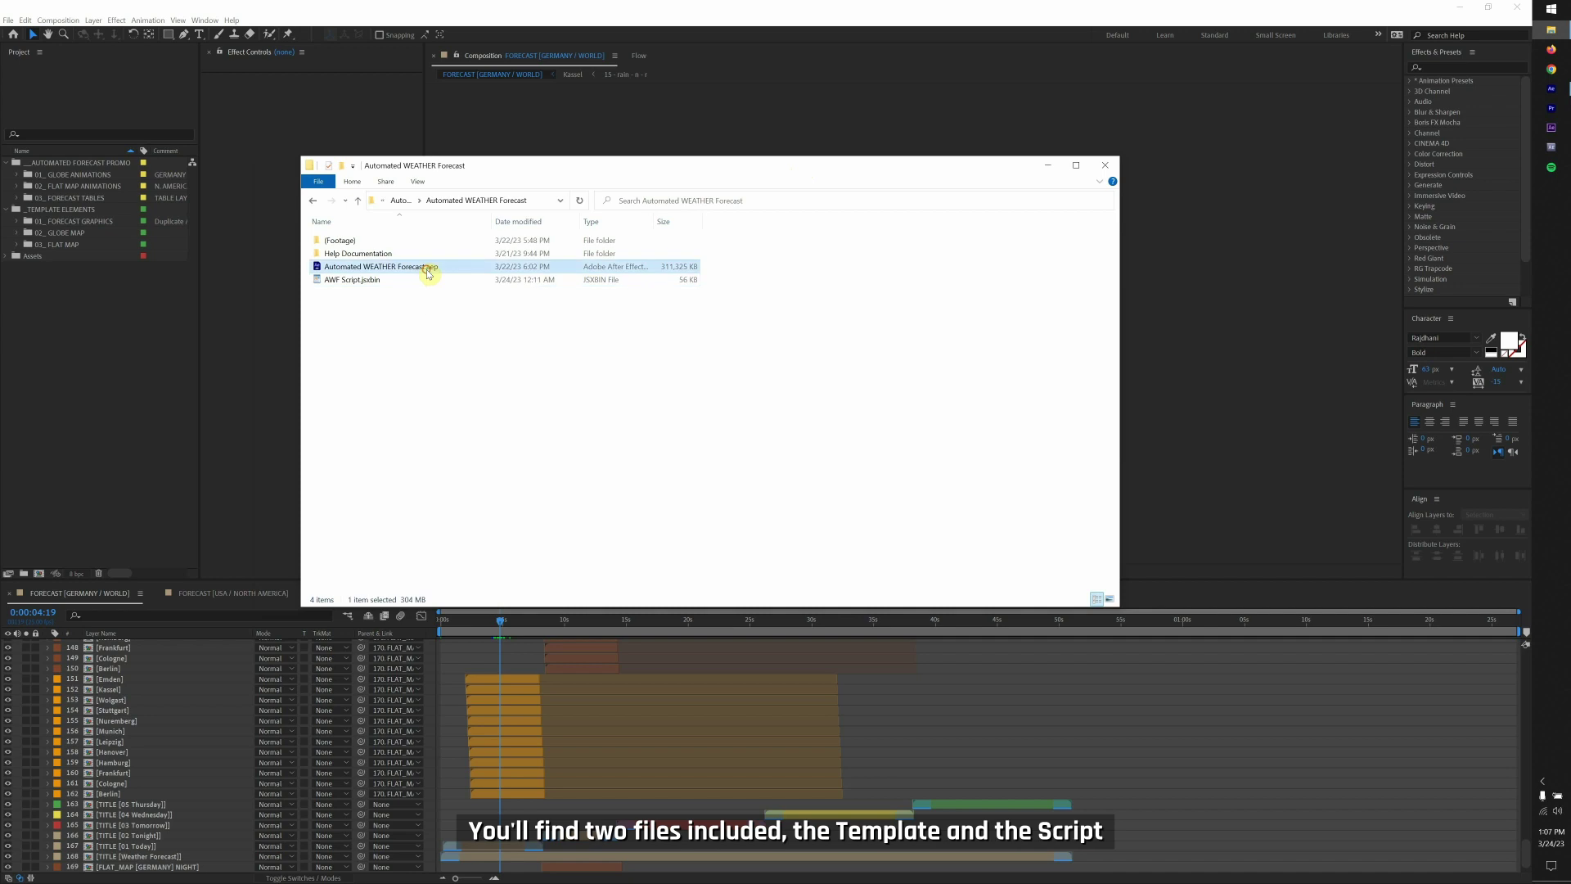
pyautogui.click(429, 321)
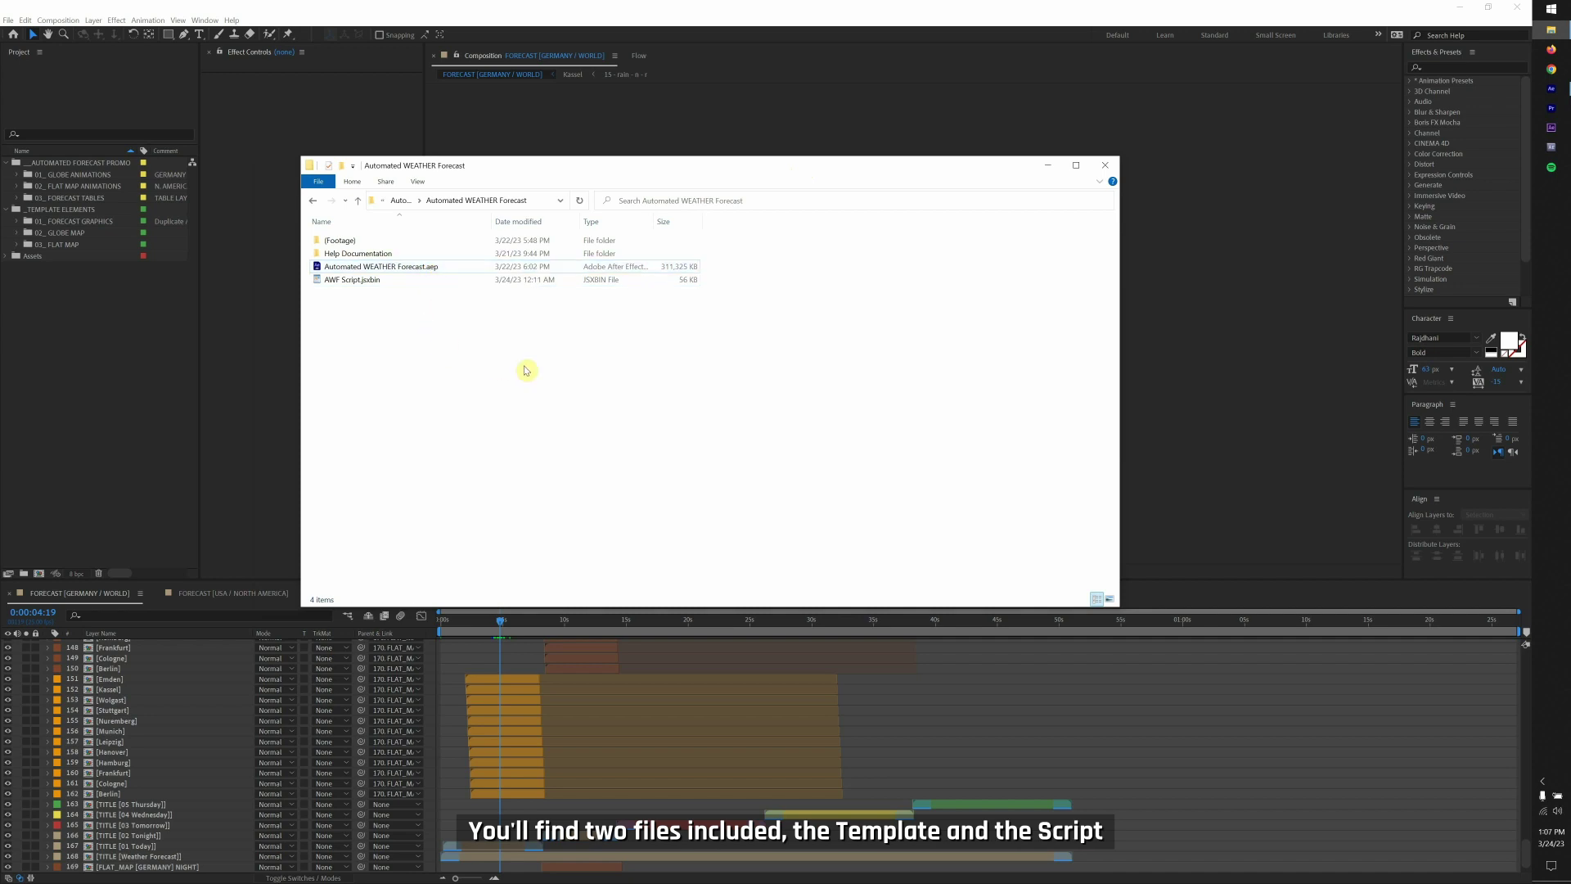
pyautogui.click(407, 283)
pyautogui.click(419, 350)
pyautogui.click(381, 283)
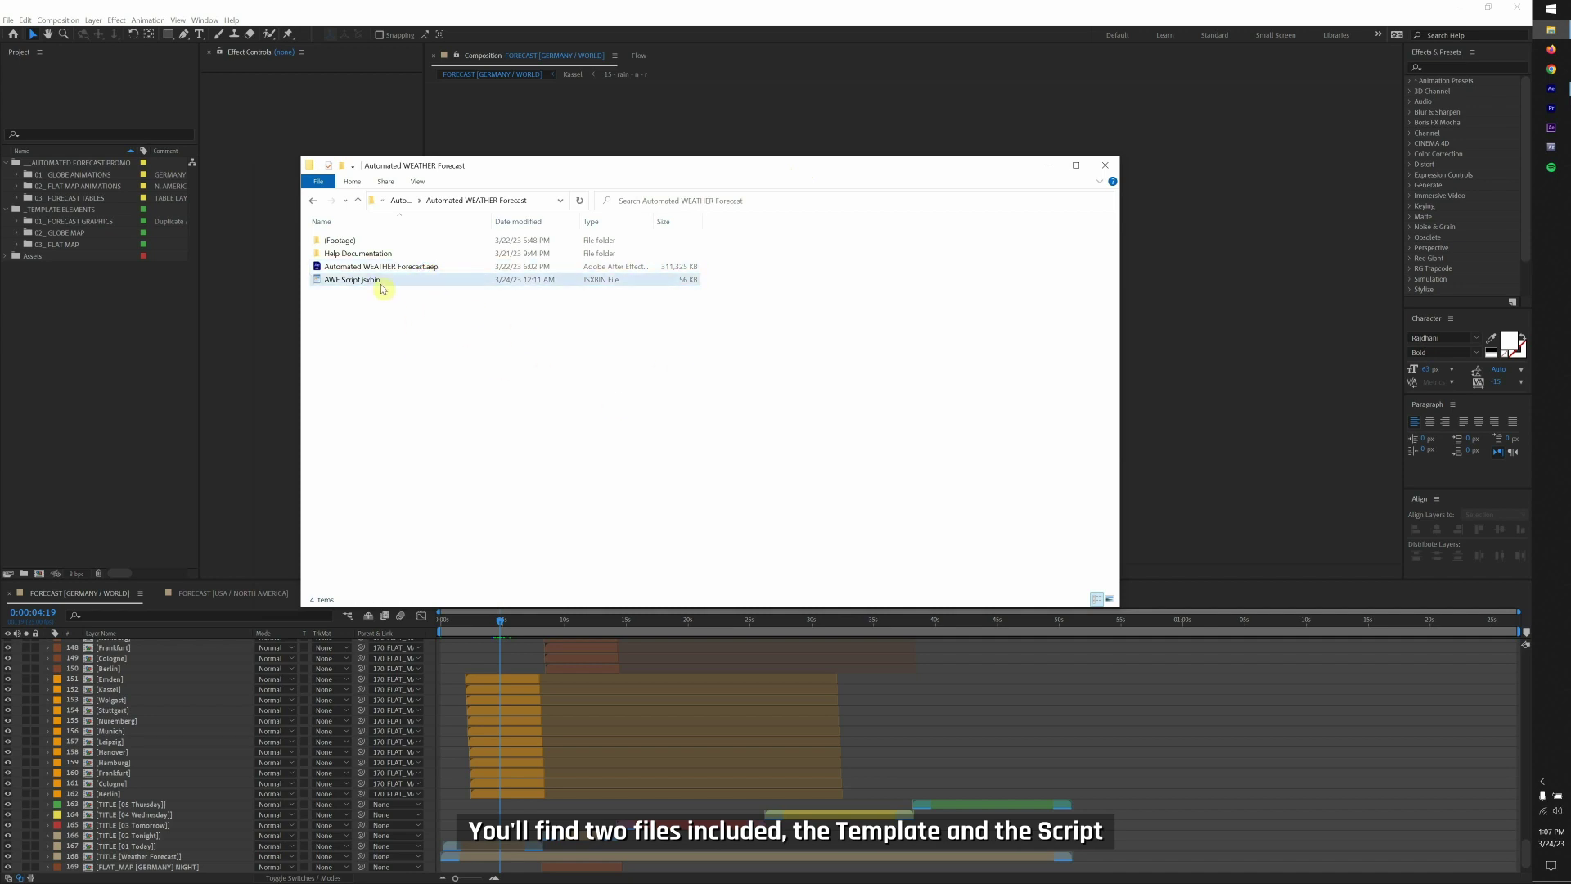
pyautogui.click(397, 321)
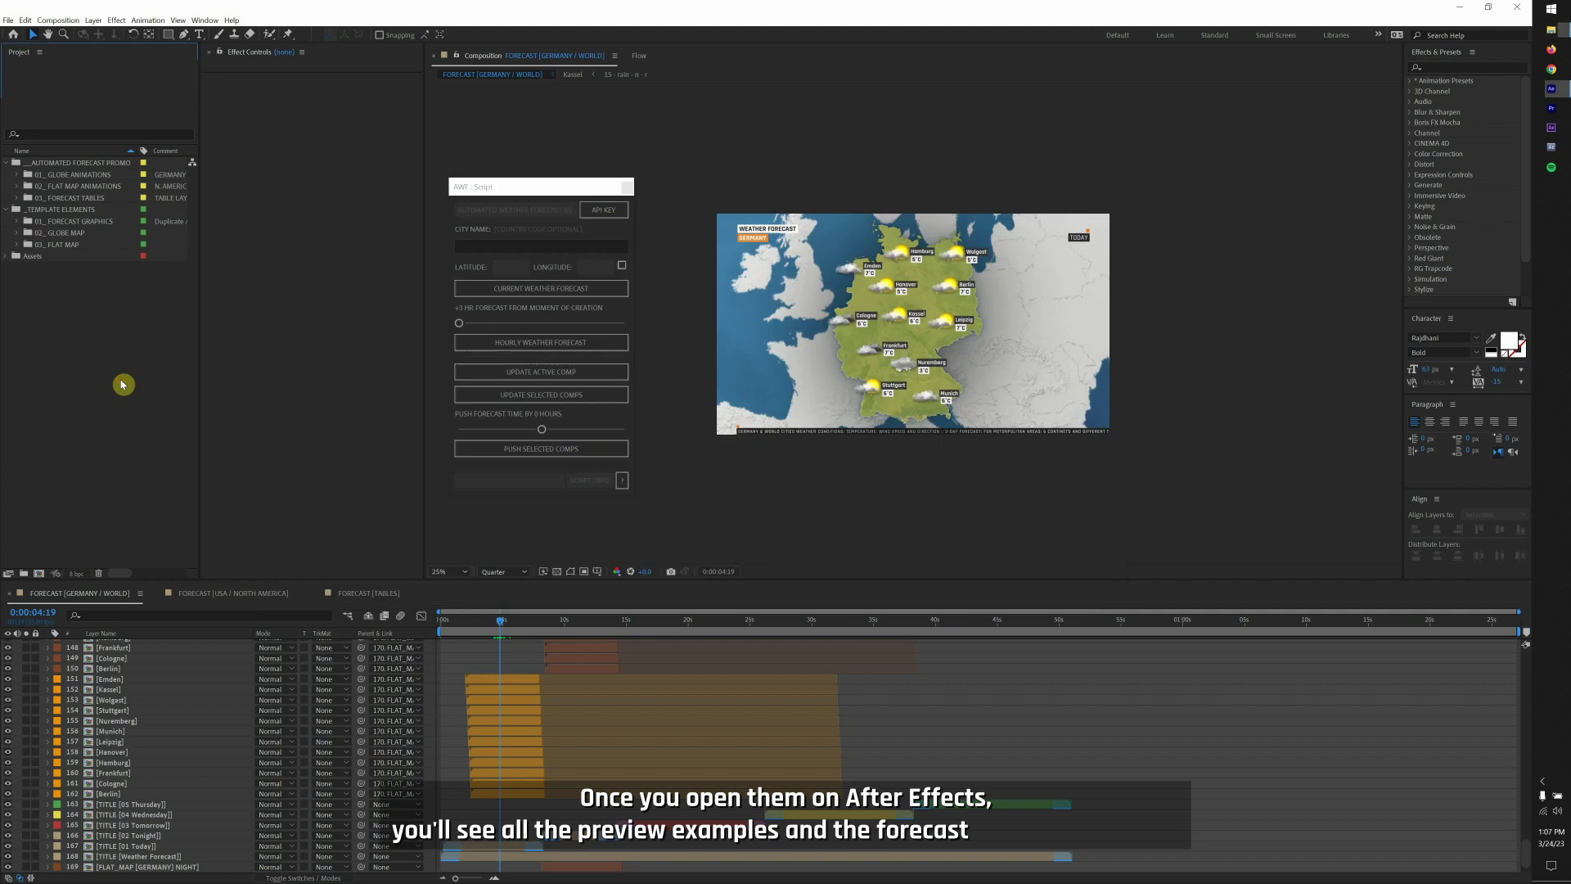
# In After Effects, expand 01_ GLOBE ANIMATIONS and scrub the Germany forecast to 0:00:04:12.
pyautogui.click(96, 266)
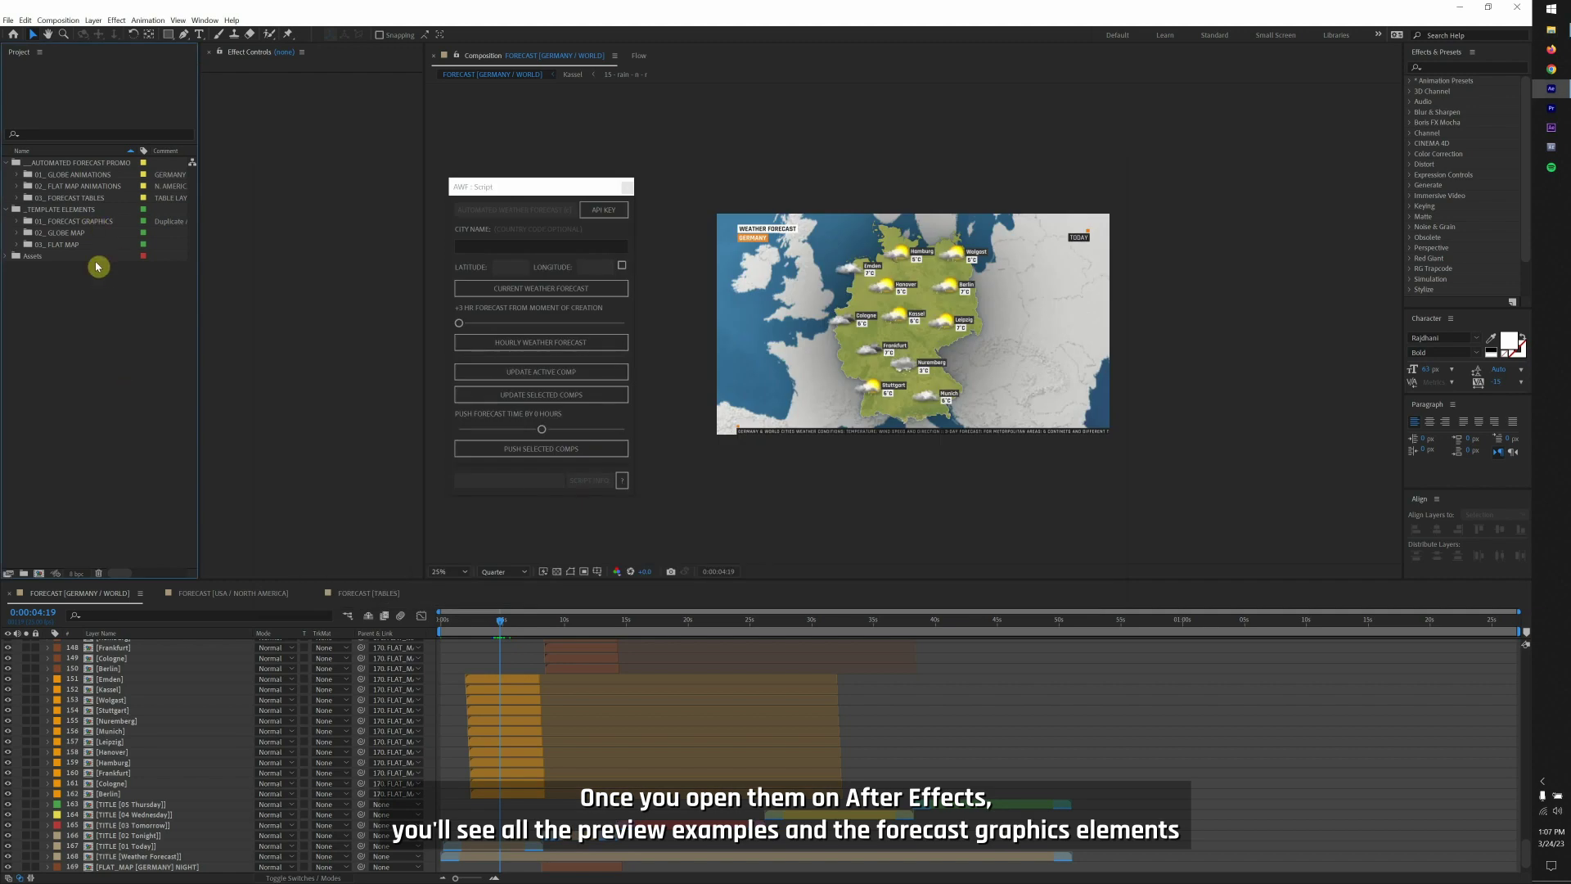
pyautogui.moveTo(526, 185); pyautogui.dragTo(534, 186)
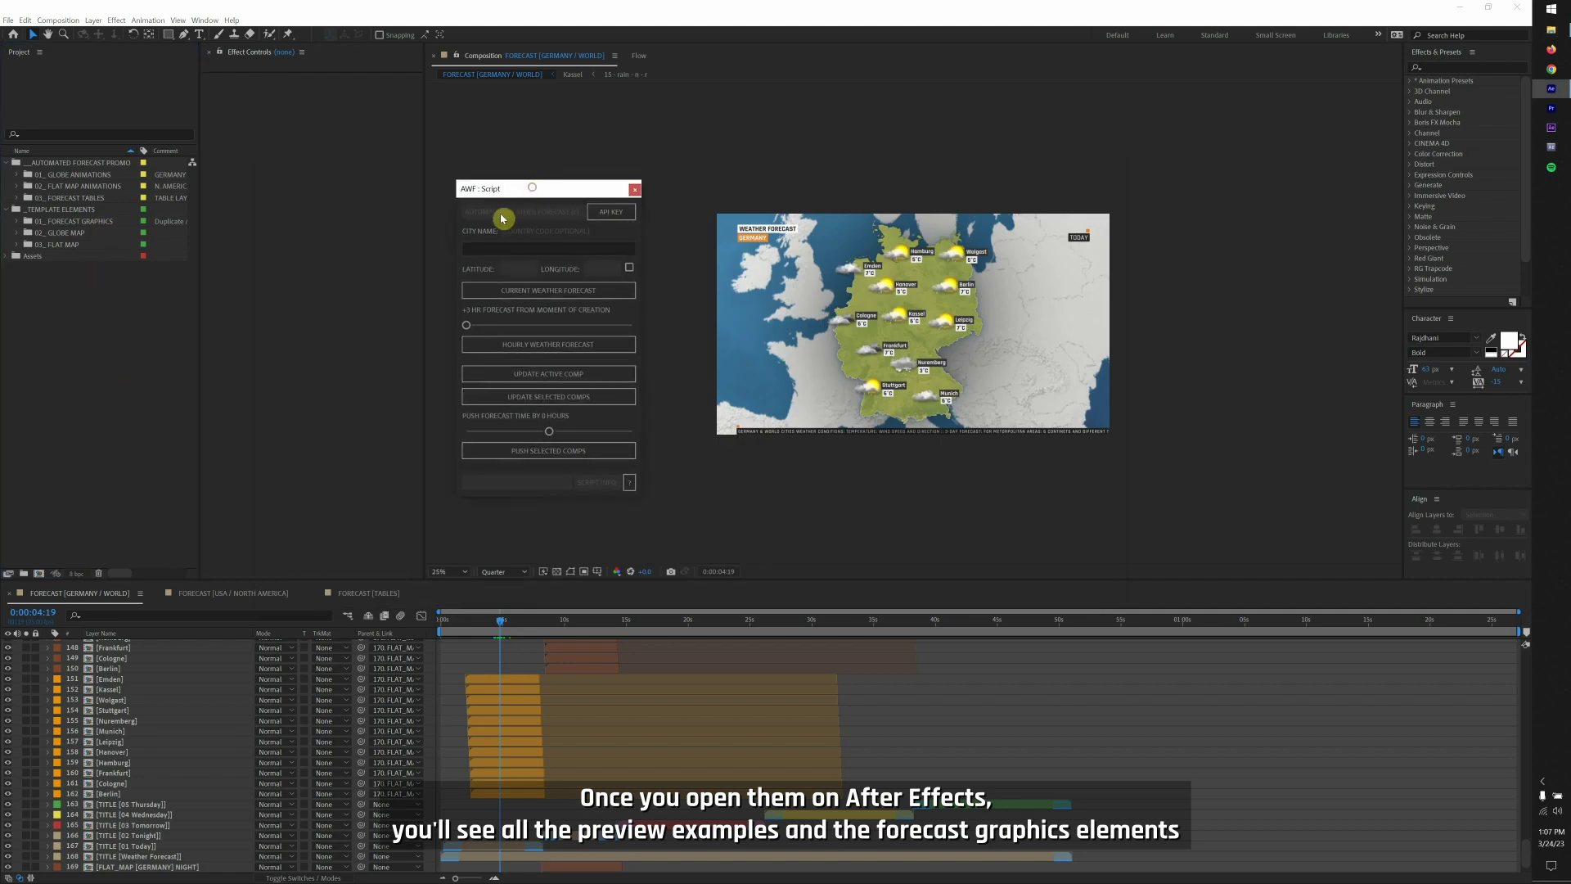
pyautogui.click(128, 339)
pyautogui.click(72, 174)
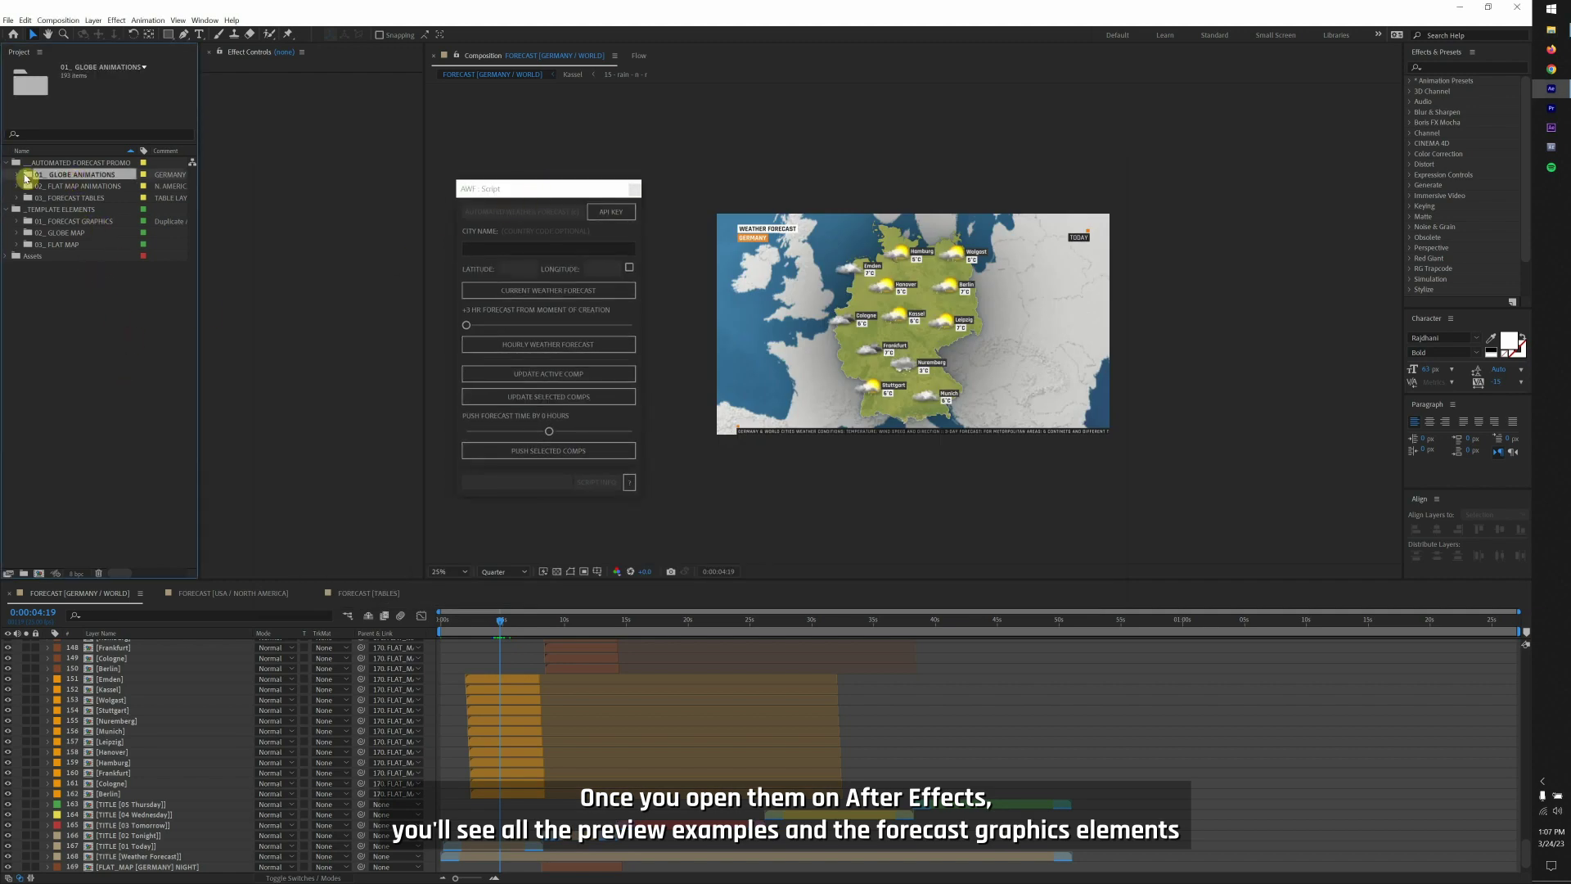
pyautogui.click(20, 177)
pyautogui.click(29, 186)
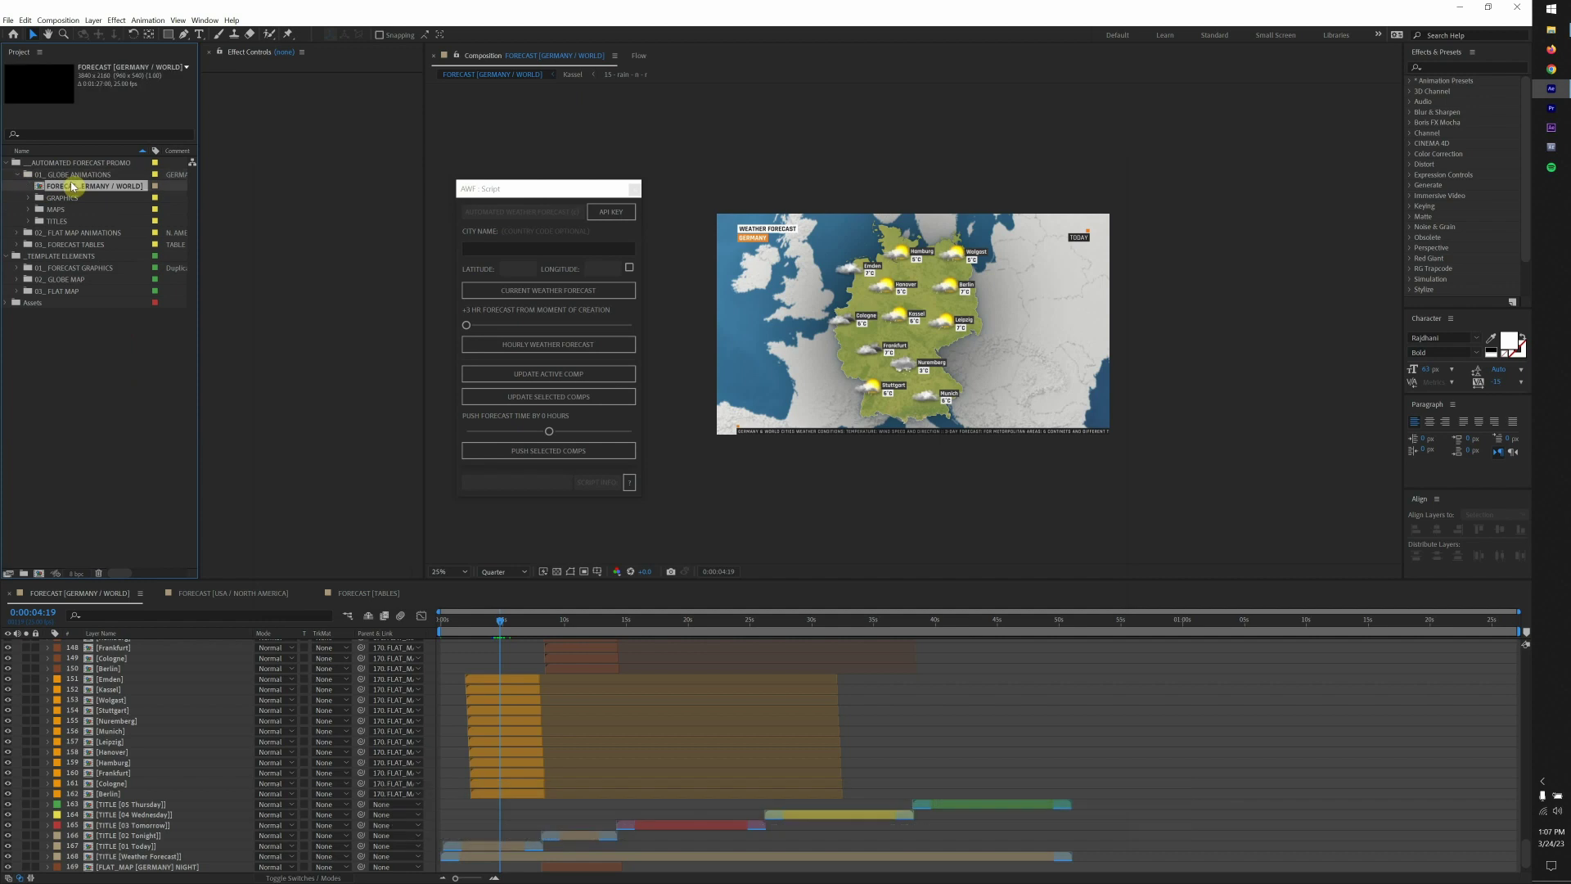
pyautogui.click(91, 652)
pyautogui.click(498, 629)
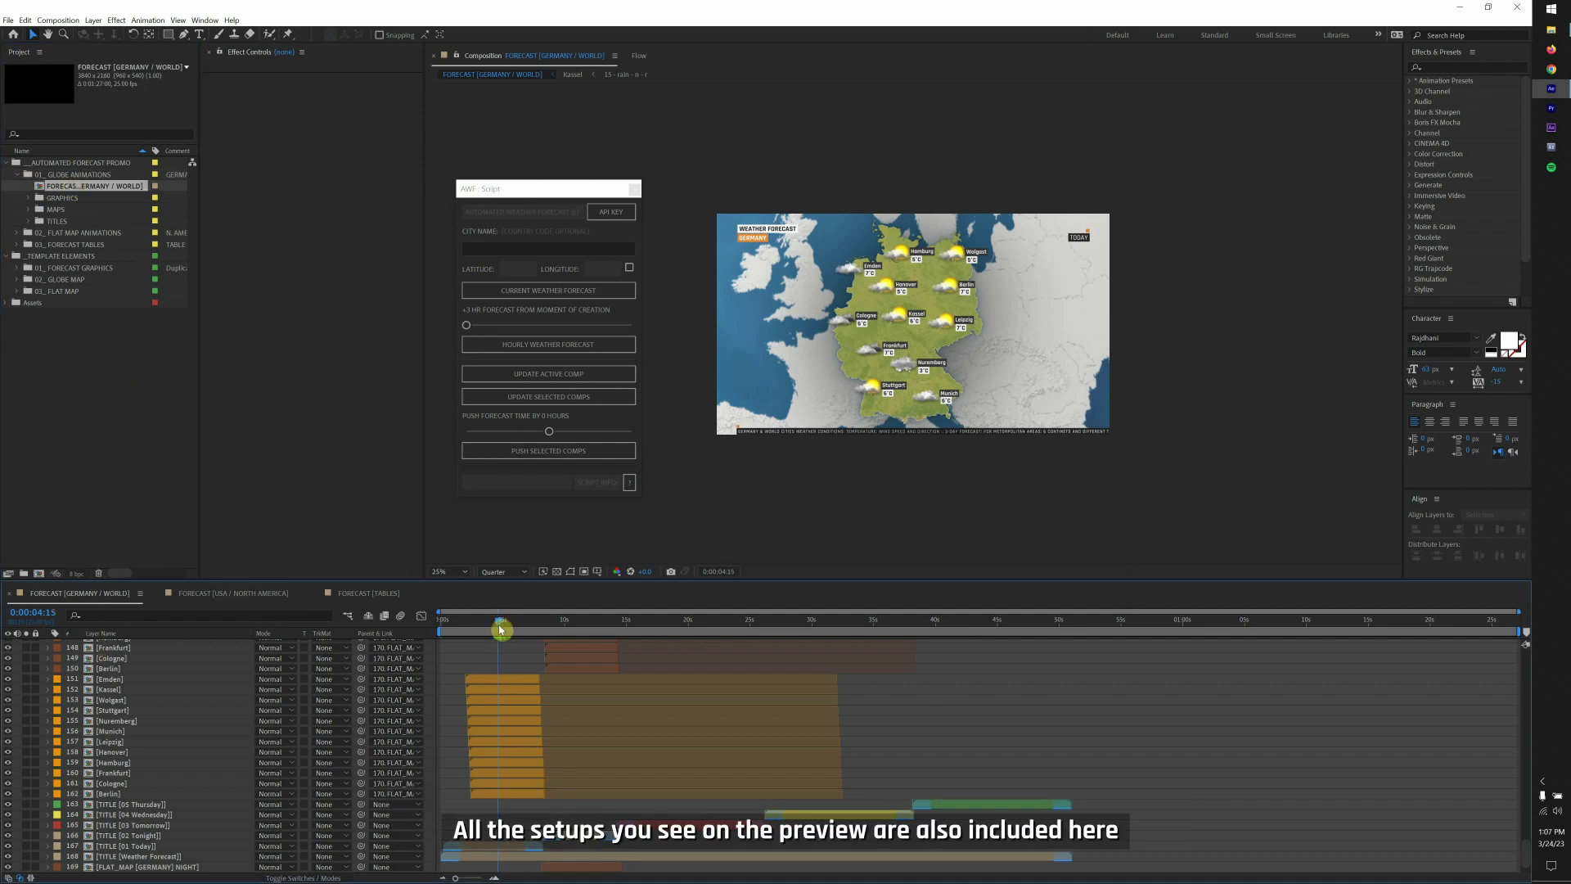
pyautogui.moveTo(501, 628)
pyautogui.mouseDown()
pyautogui.moveTo(463, 631)
pyautogui.moveTo(496, 625)
pyautogui.mouseUp()
# Widen the project list, expand 01_ FORECAST GRAPHICS and select the FORECAST_GRAPHICS comp.
pyautogui.click(90, 268)
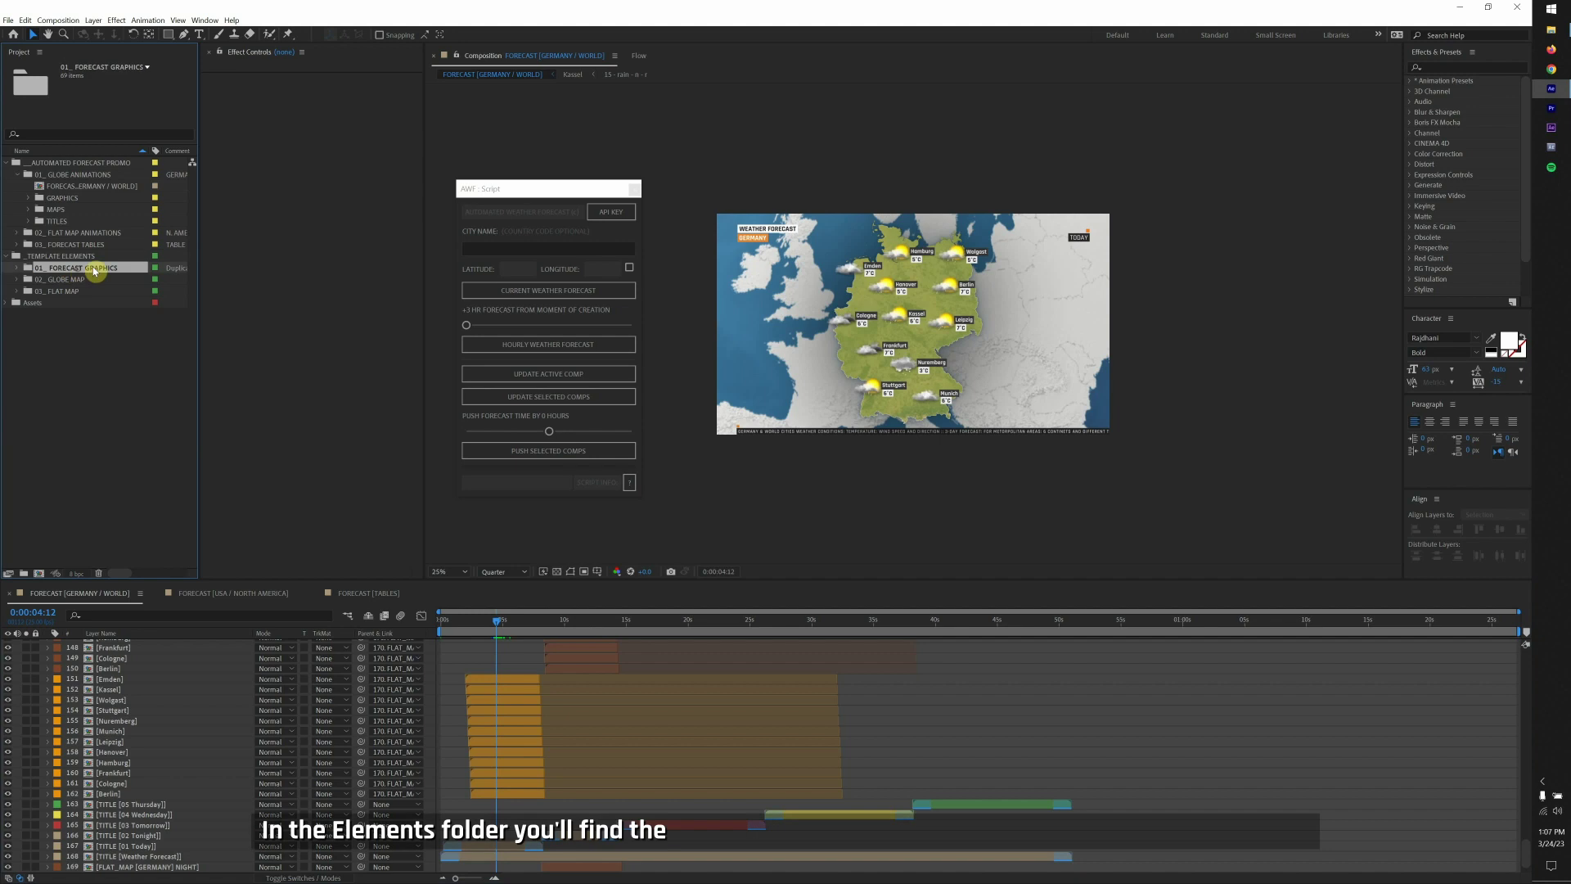
pyautogui.moveTo(200, 263)
pyautogui.mouseDown()
pyautogui.moveTo(309, 267)
pyautogui.moveTo(198, 268)
pyautogui.mouseUp()
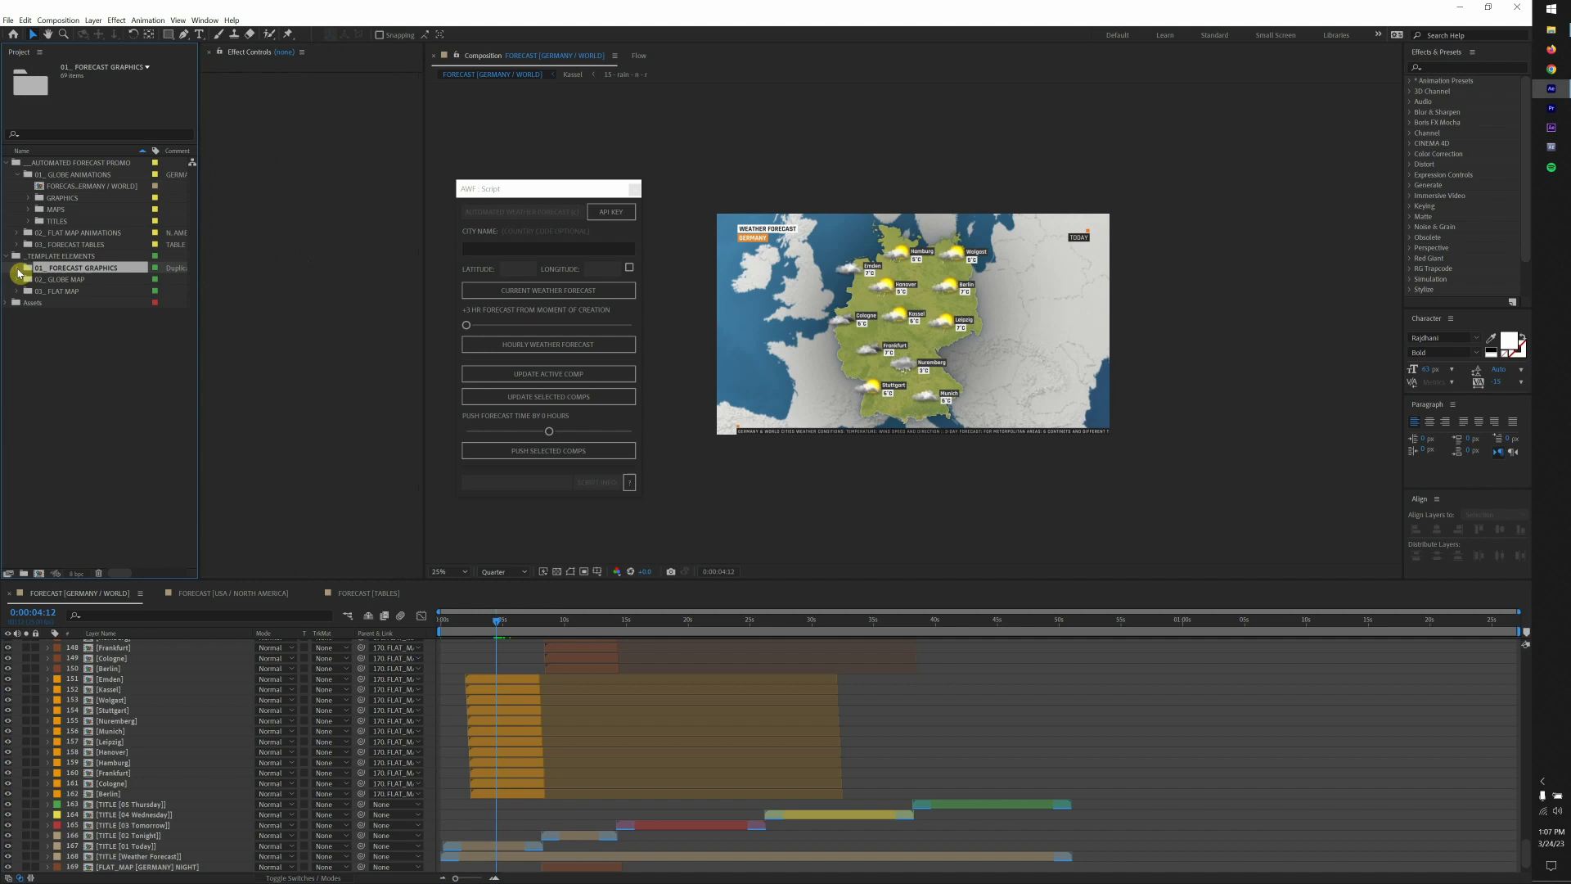
pyautogui.click(27, 269)
pyautogui.click(102, 279)
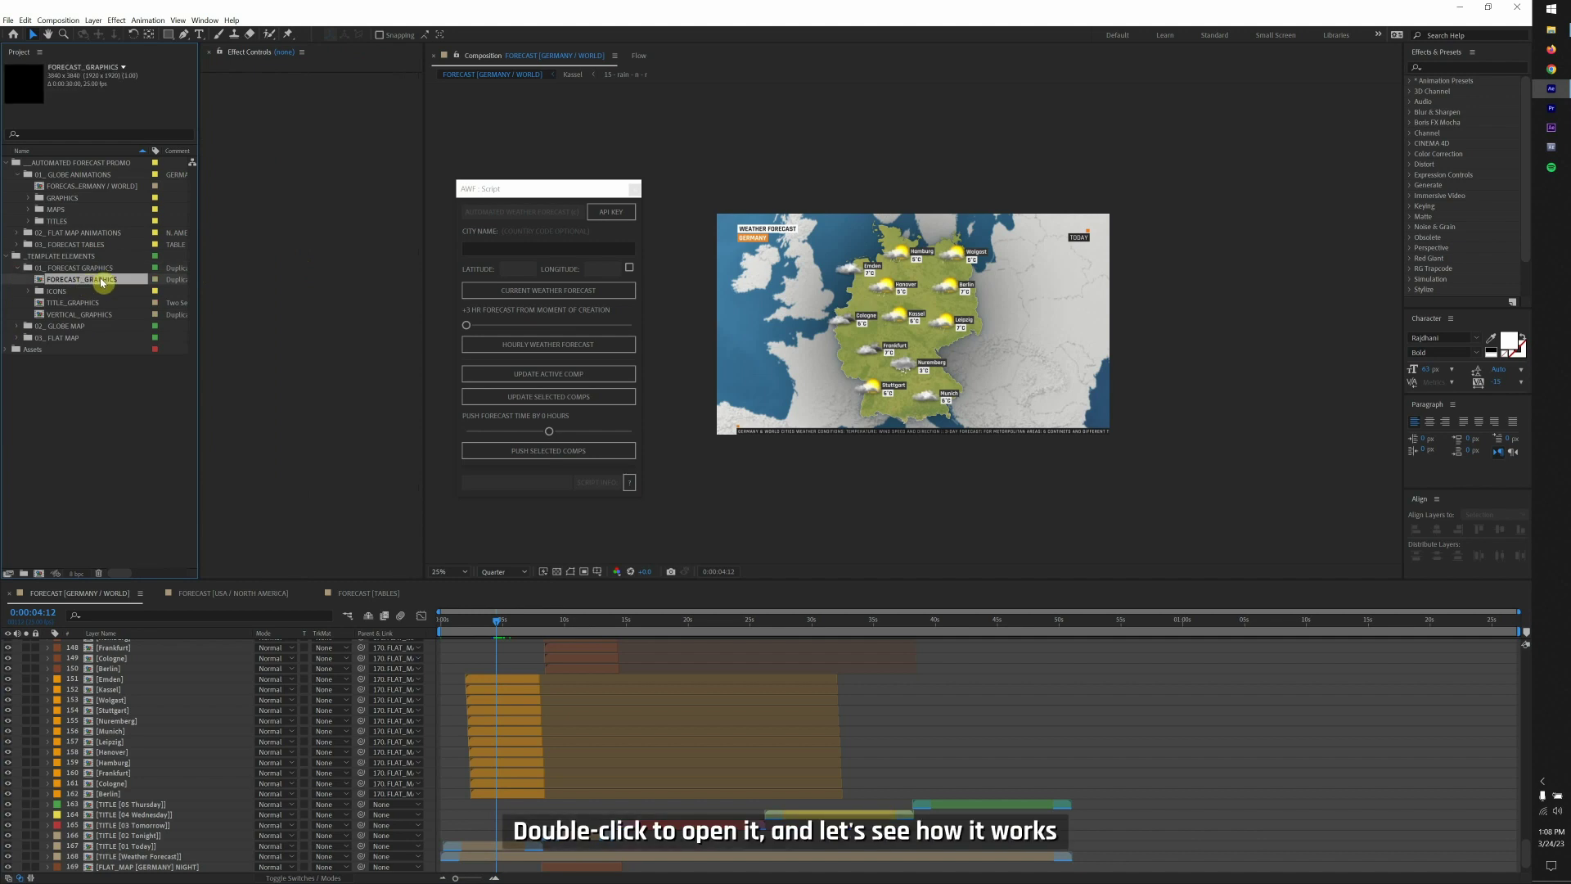
# Open FORECAST_GRAPHICS and load London's current weather with the AWF script.
pyautogui.doubleClick(103, 279)
pyautogui.moveTo(582, 622); pyautogui.dragTo(588, 627)
pyautogui.click(549, 248)
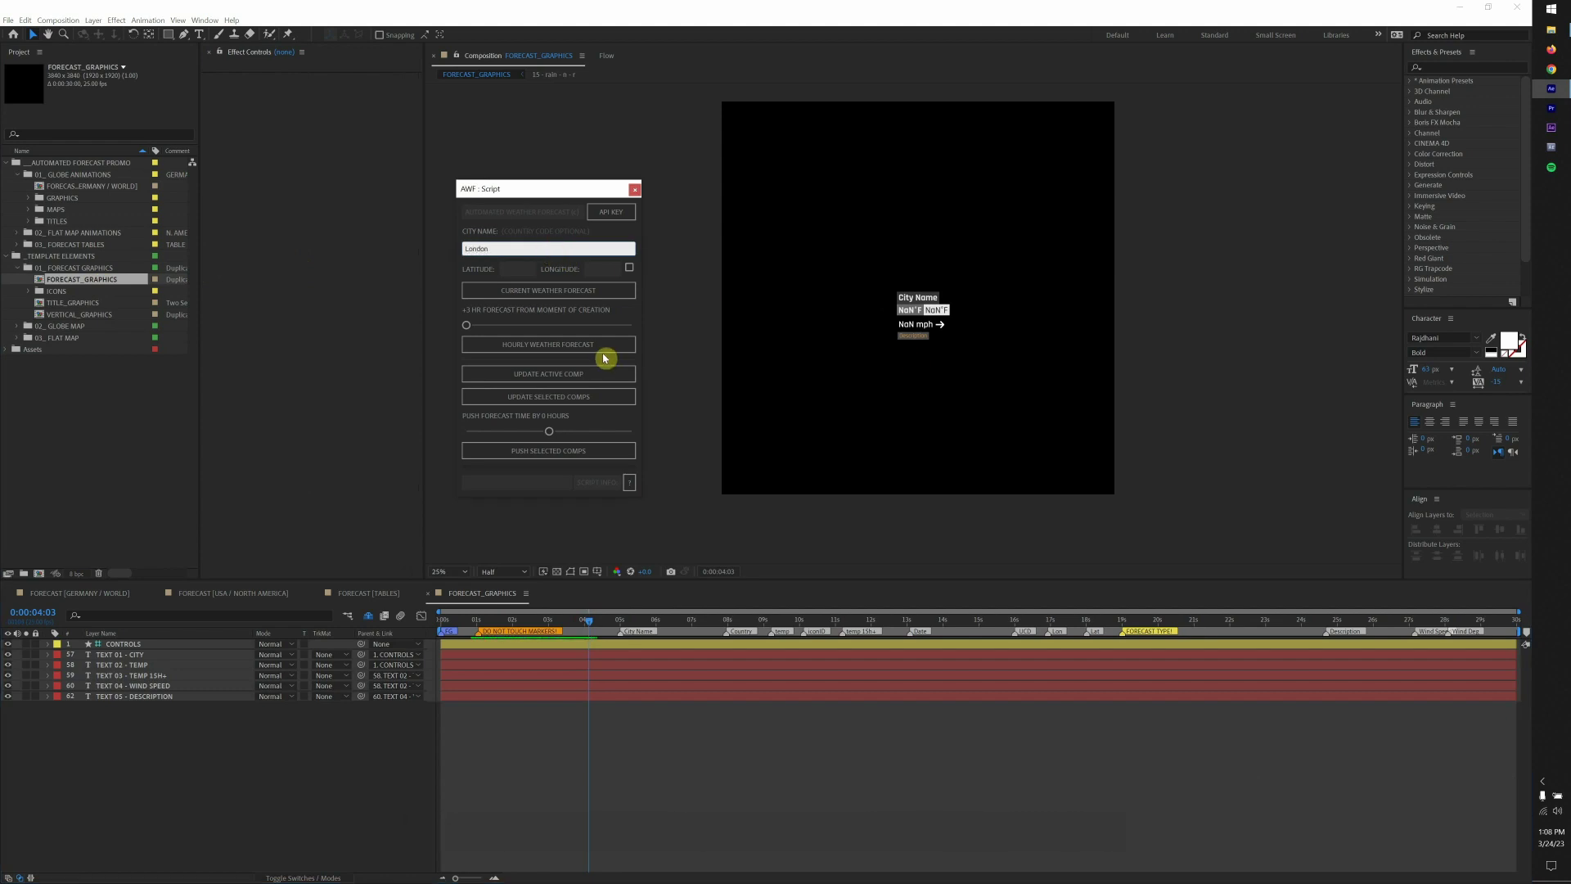
pyautogui.click(556, 295)
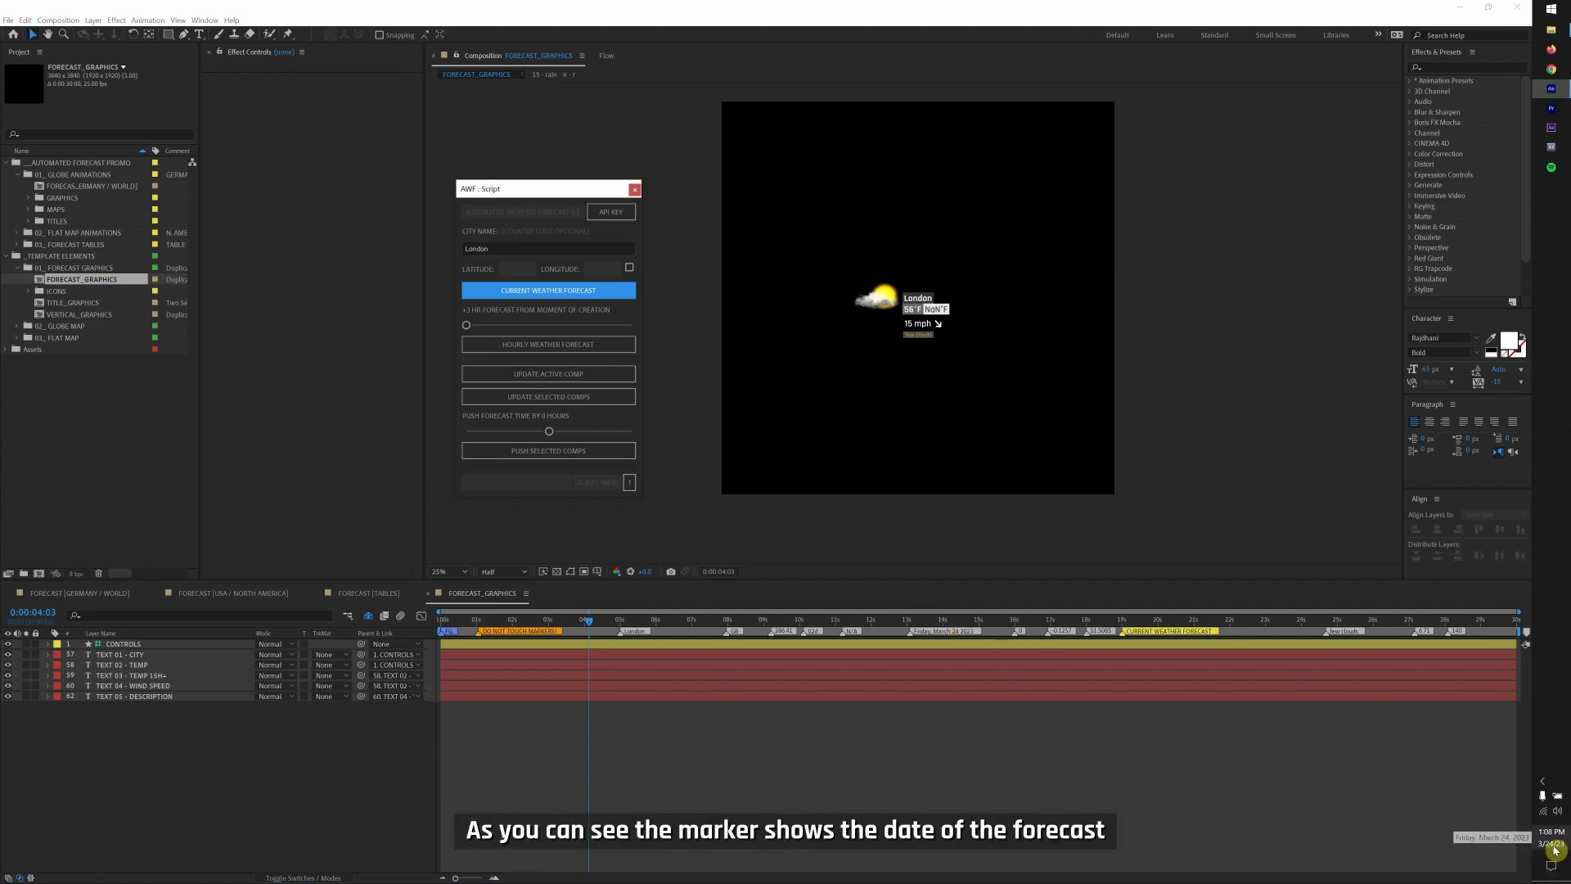
pyautogui.click(998, 750)
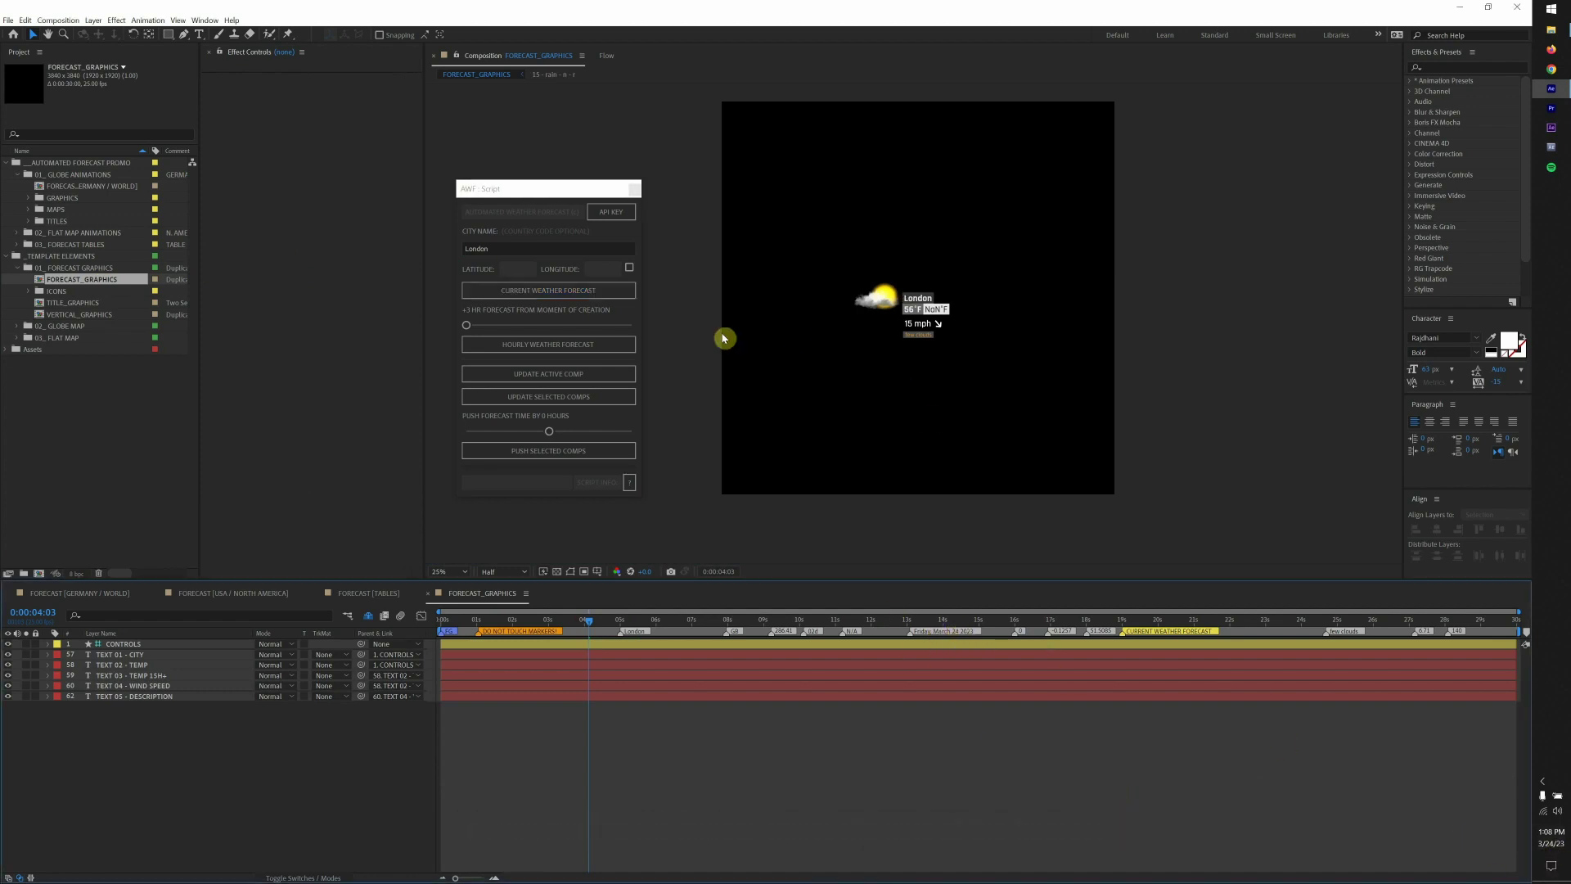
# Fetch London's hourly forecast, moving the offset to +24 then +27 hours.
pyautogui.click(501, 247)
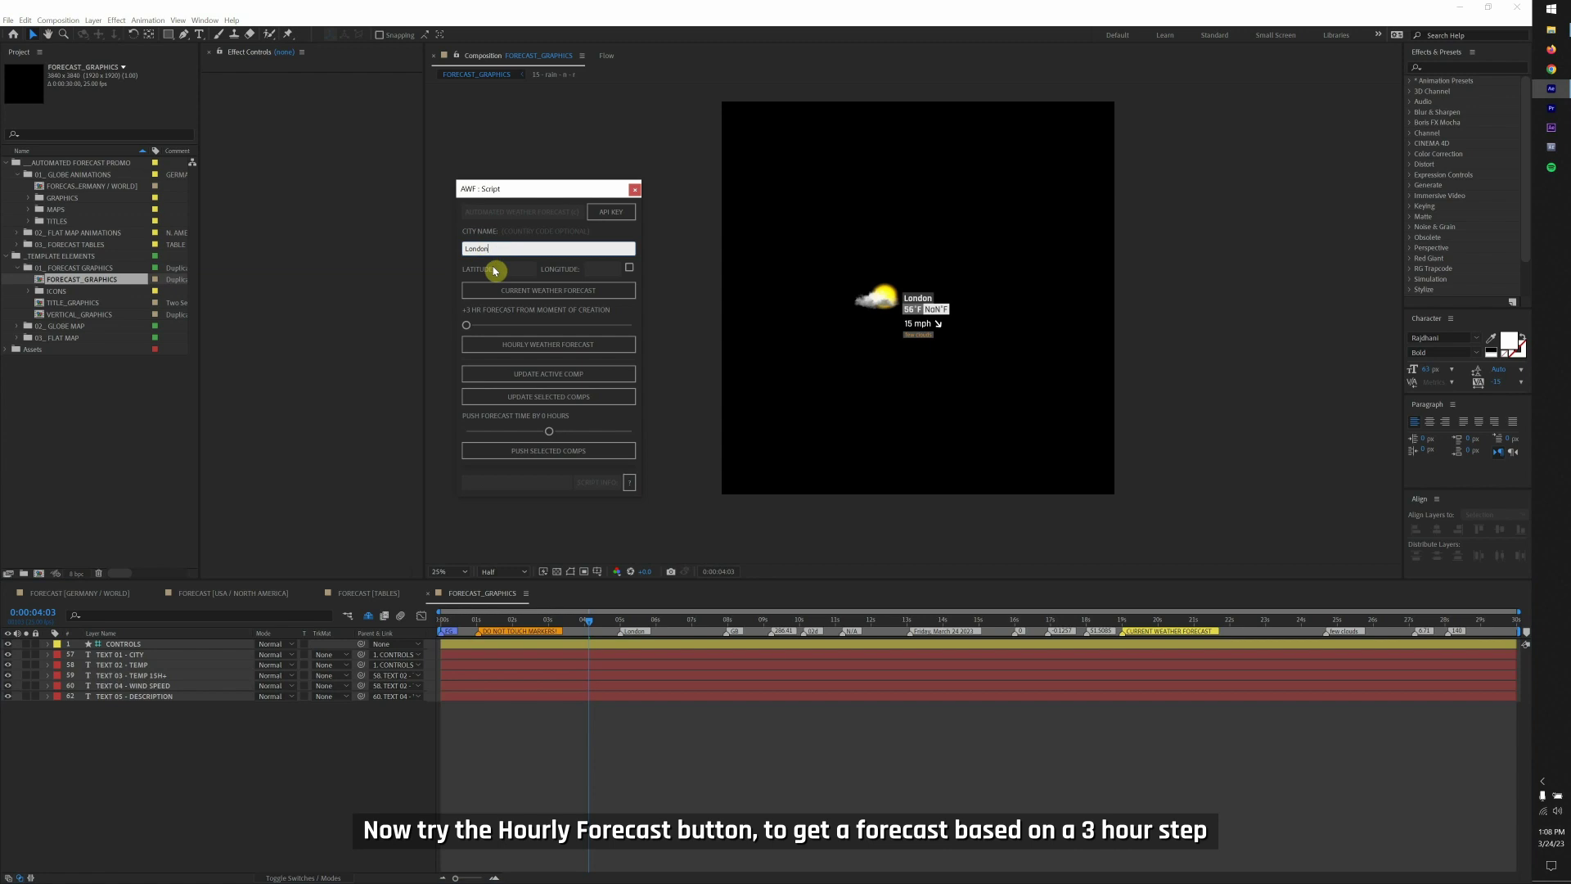
pyautogui.click(545, 346)
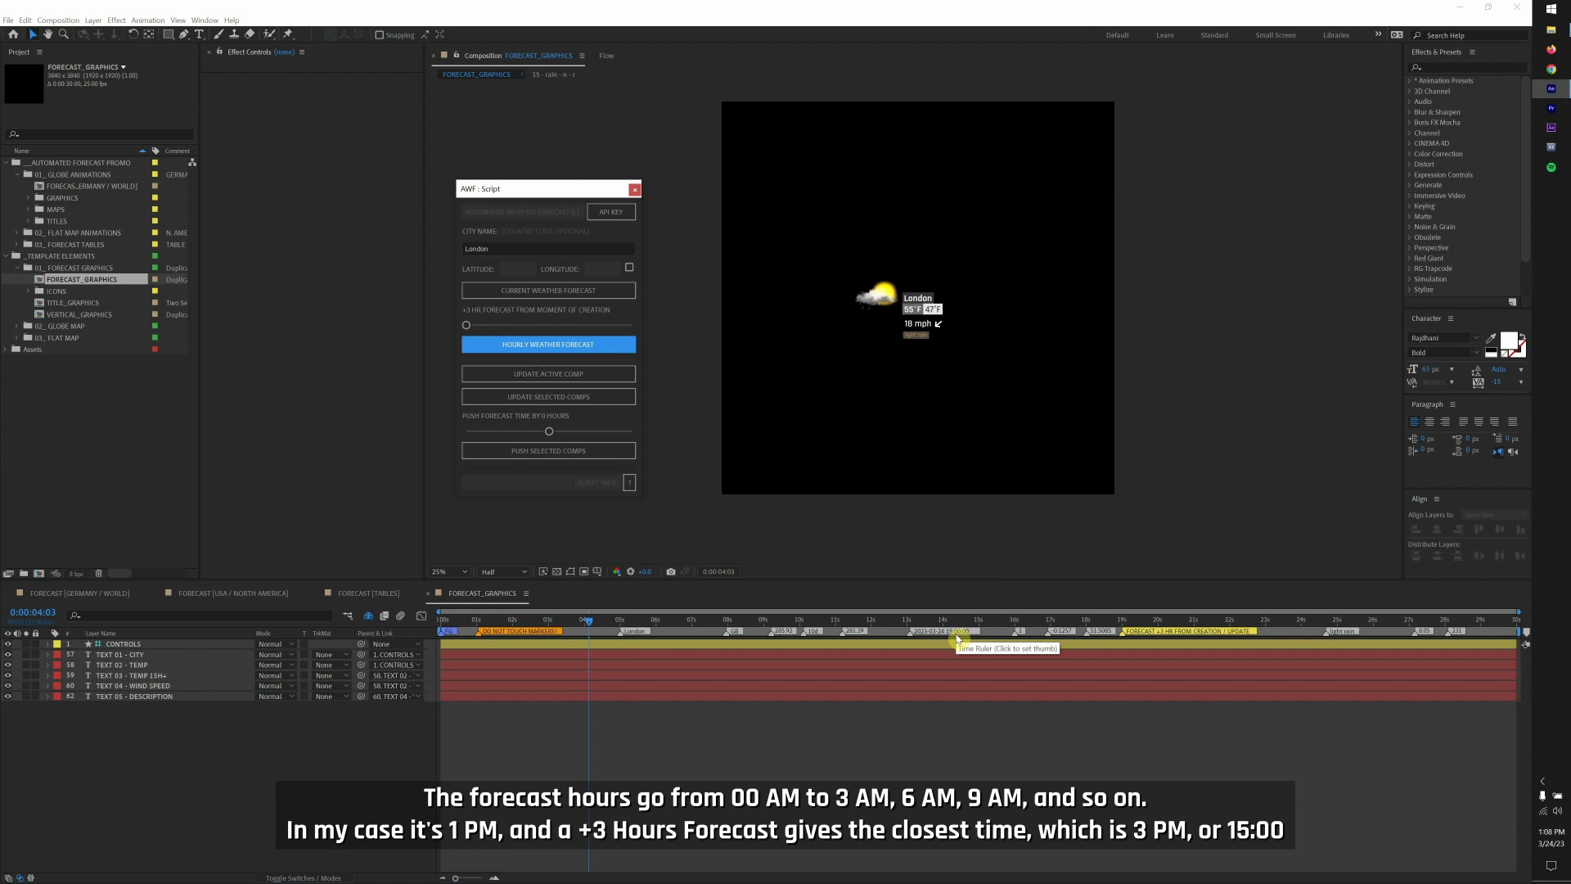
pyautogui.moveTo(477, 321); pyautogui.dragTo(505, 328)
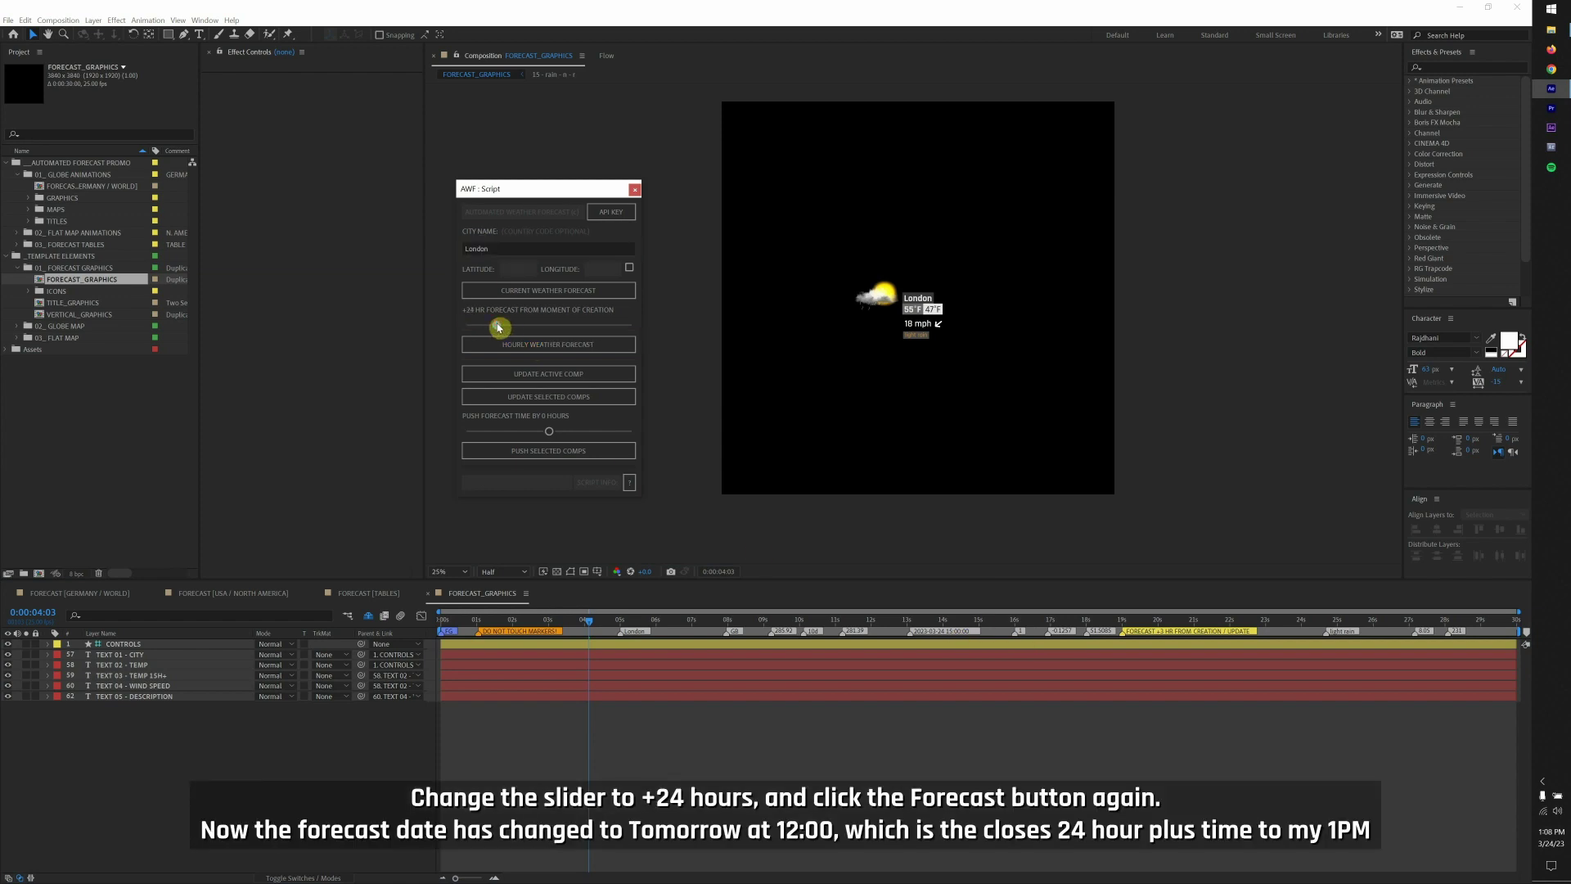
pyautogui.click(537, 344)
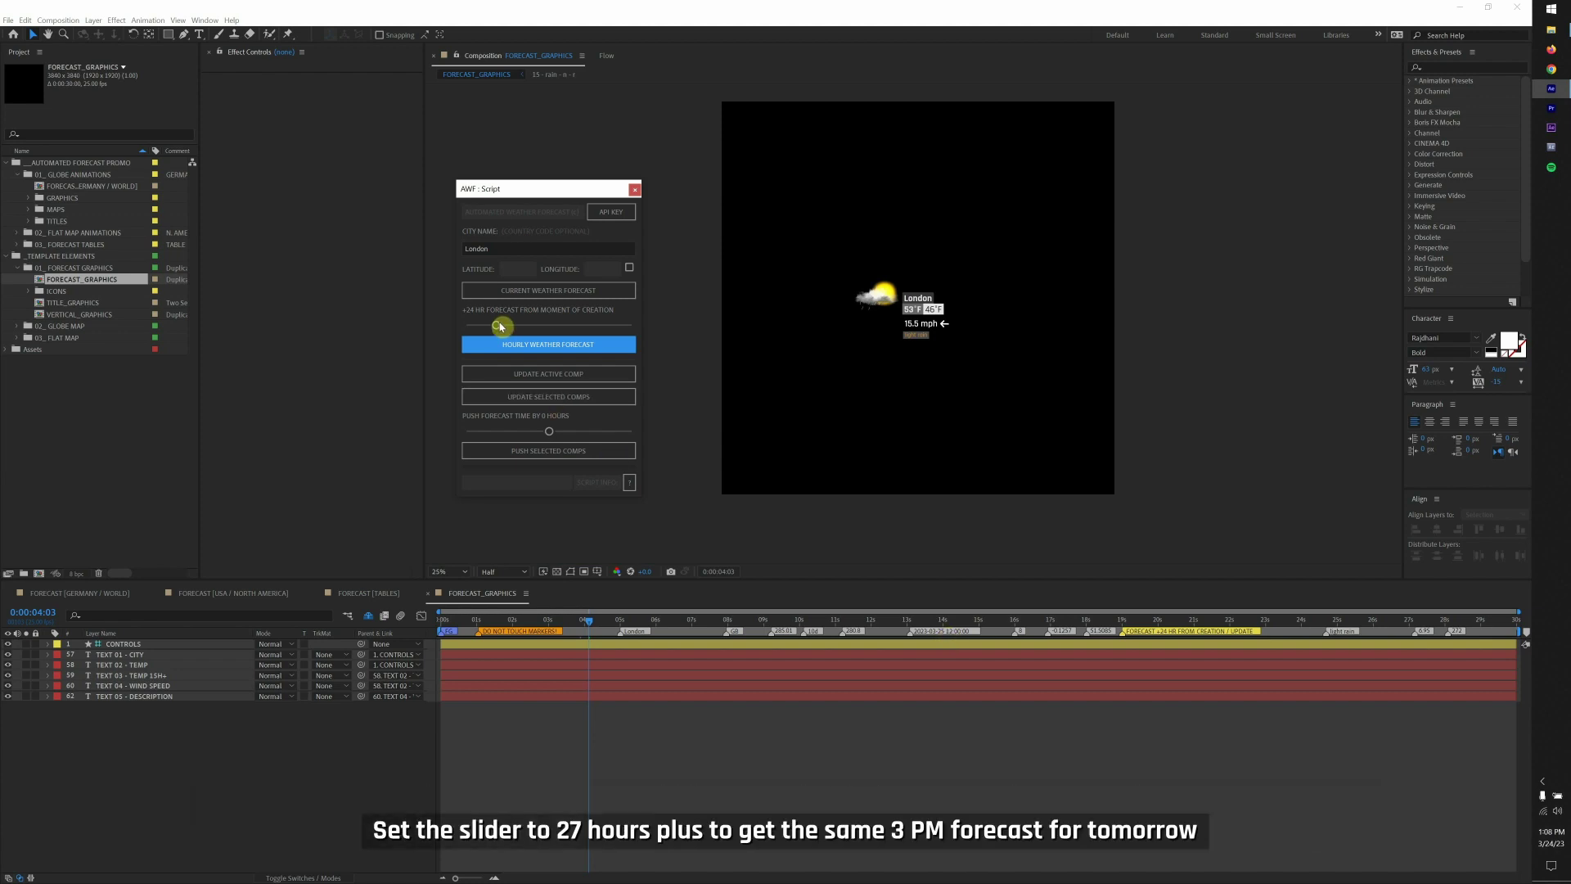
pyautogui.moveTo(498, 327); pyautogui.dragTo(501, 325)
pyautogui.click(512, 347)
# In the CONTROLS layer's effects, show temperatures in Celsius and wind speed in m/s.
pyautogui.click(191, 643)
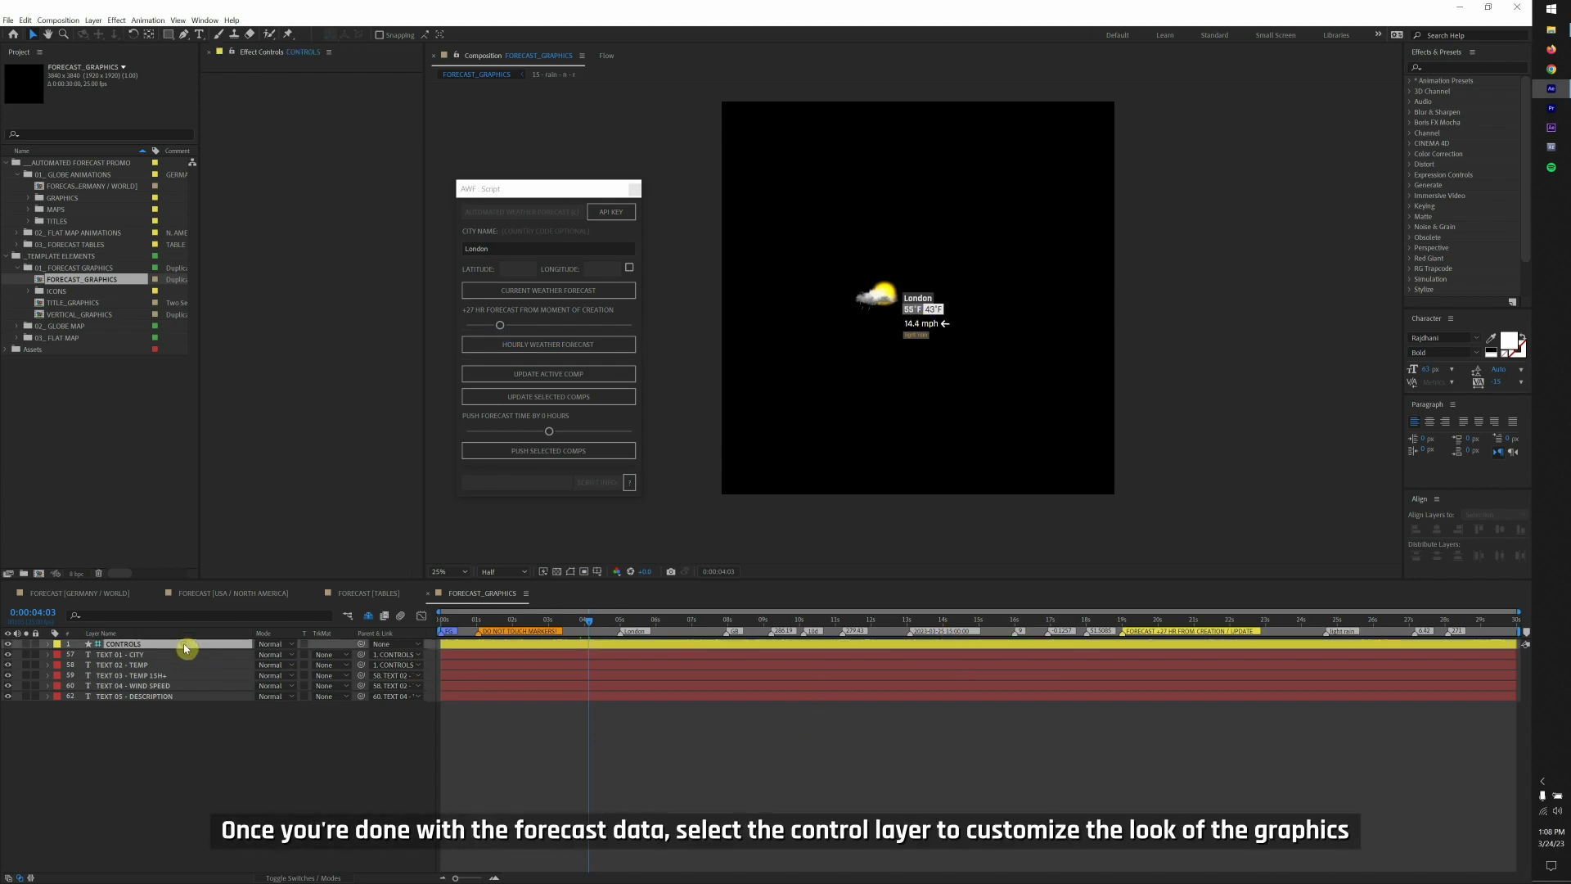
pyautogui.scroll(-1, 287, 383)
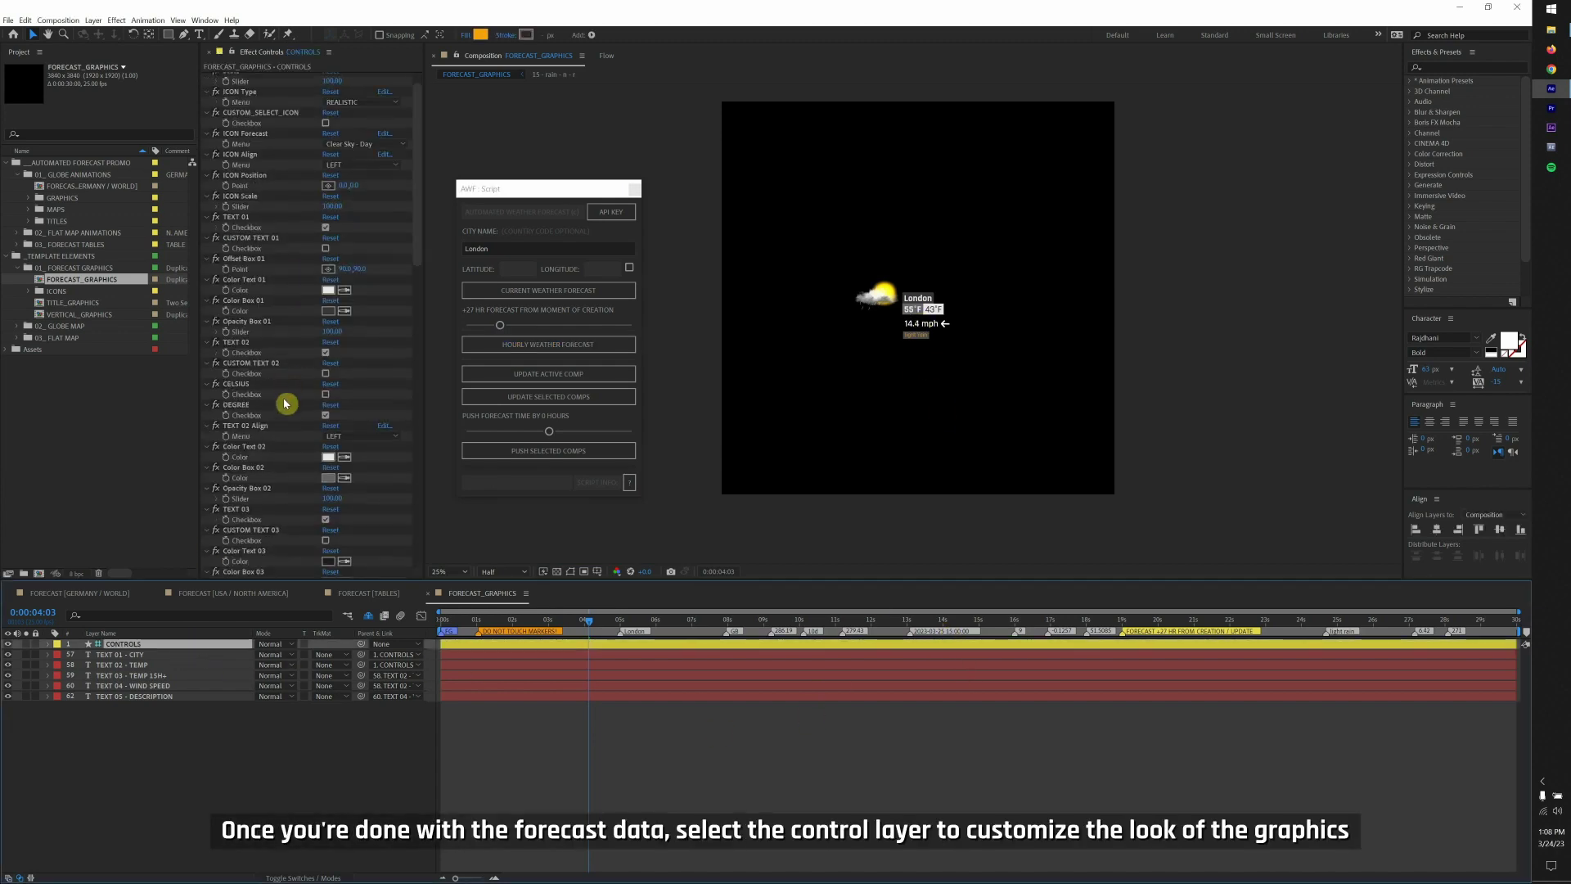
pyautogui.click(326, 394)
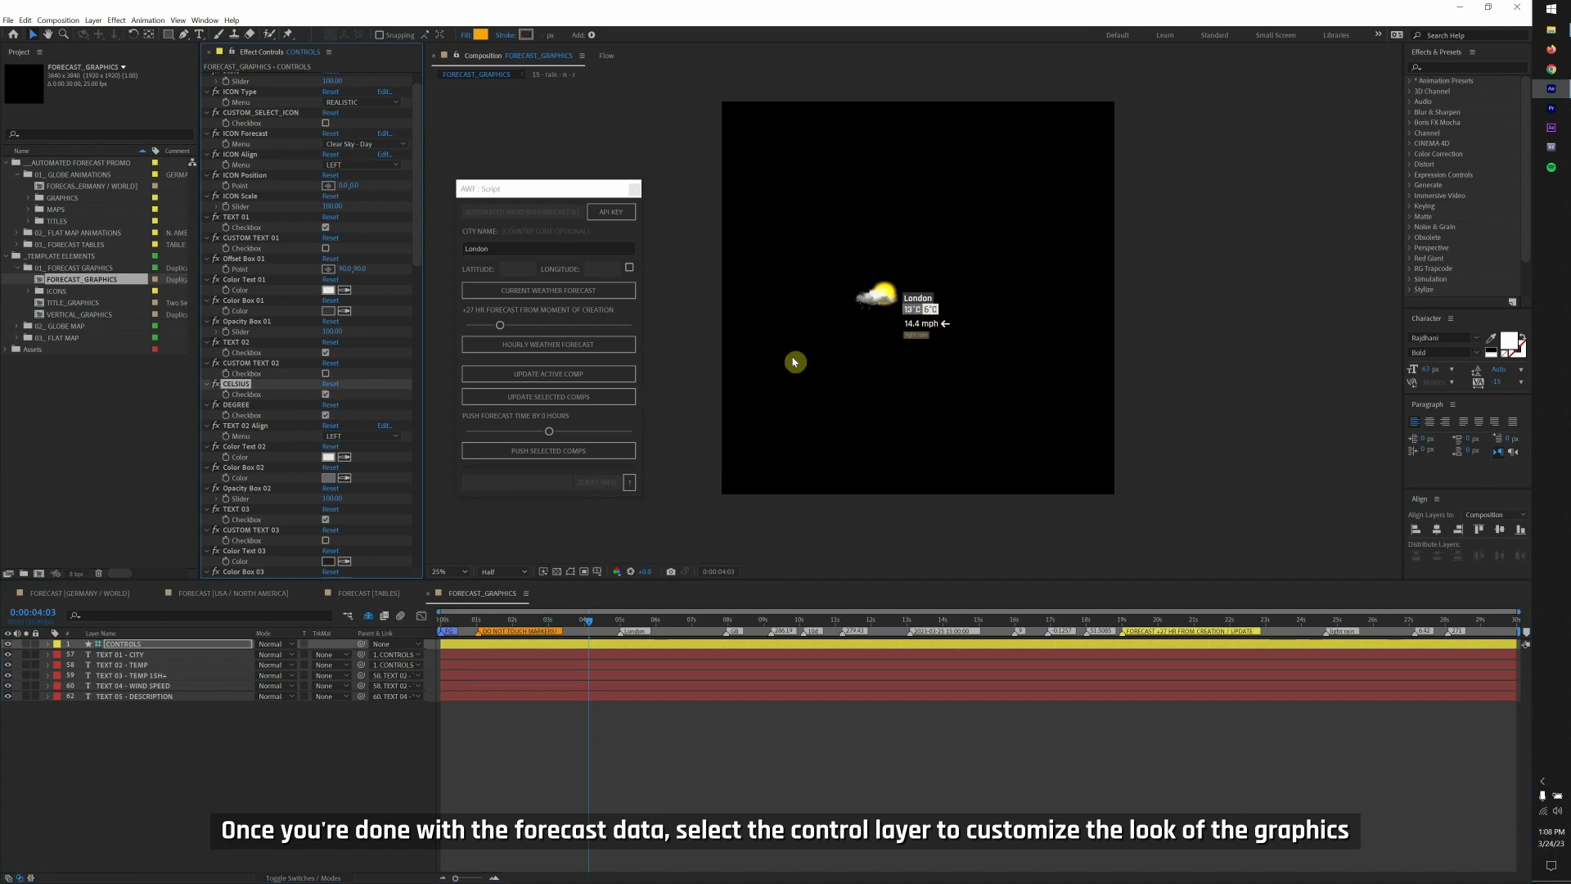
pyautogui.scroll(-10, 270, 441)
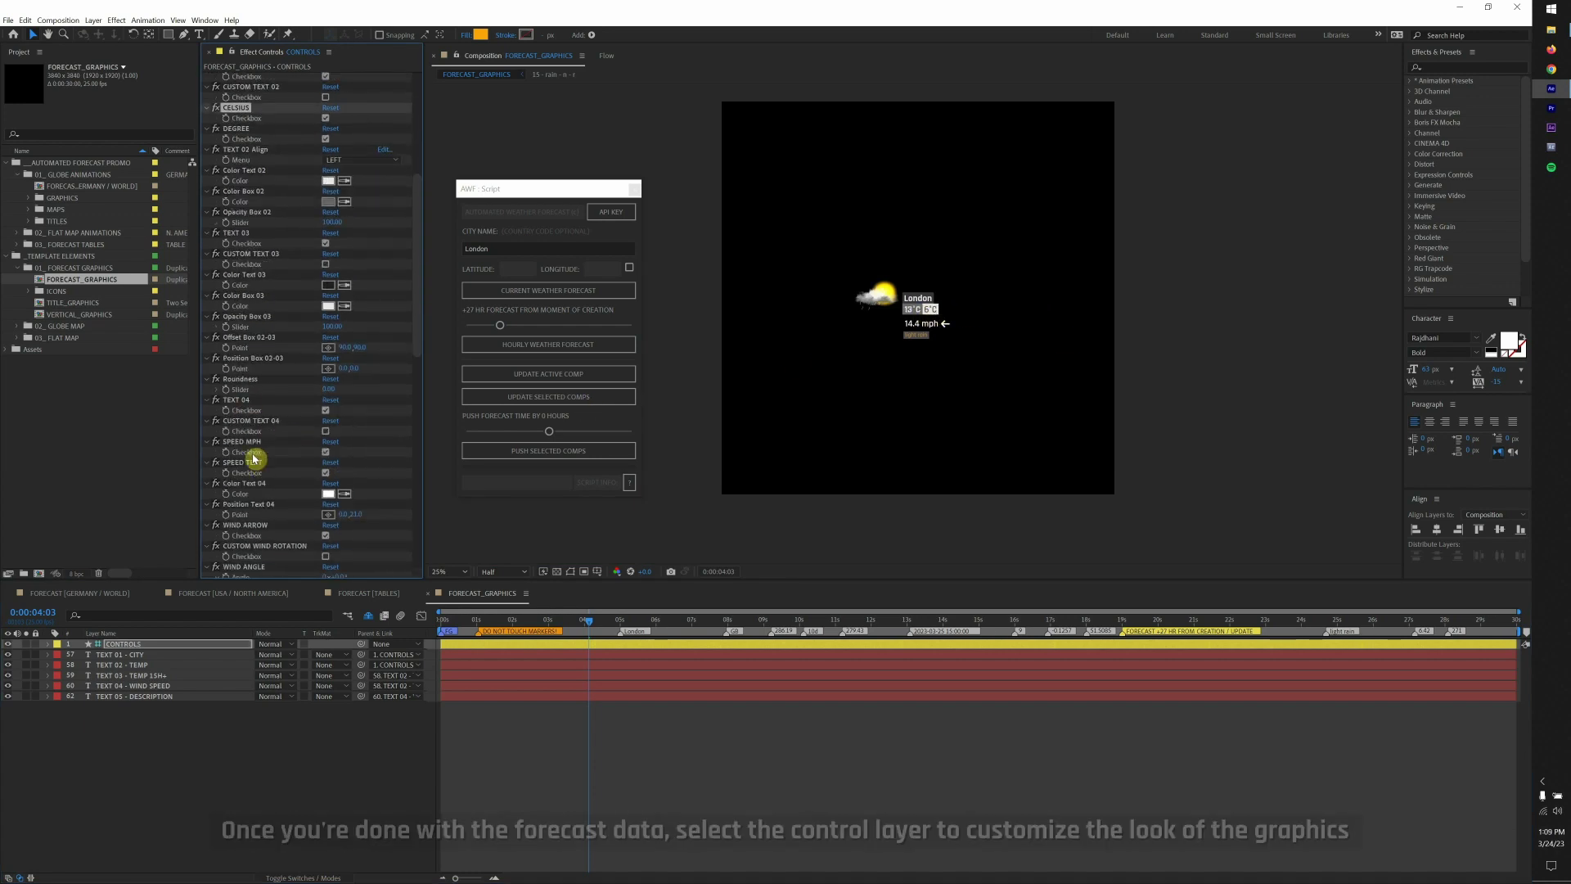
pyautogui.scroll(-2, 254, 458)
pyautogui.click(250, 468)
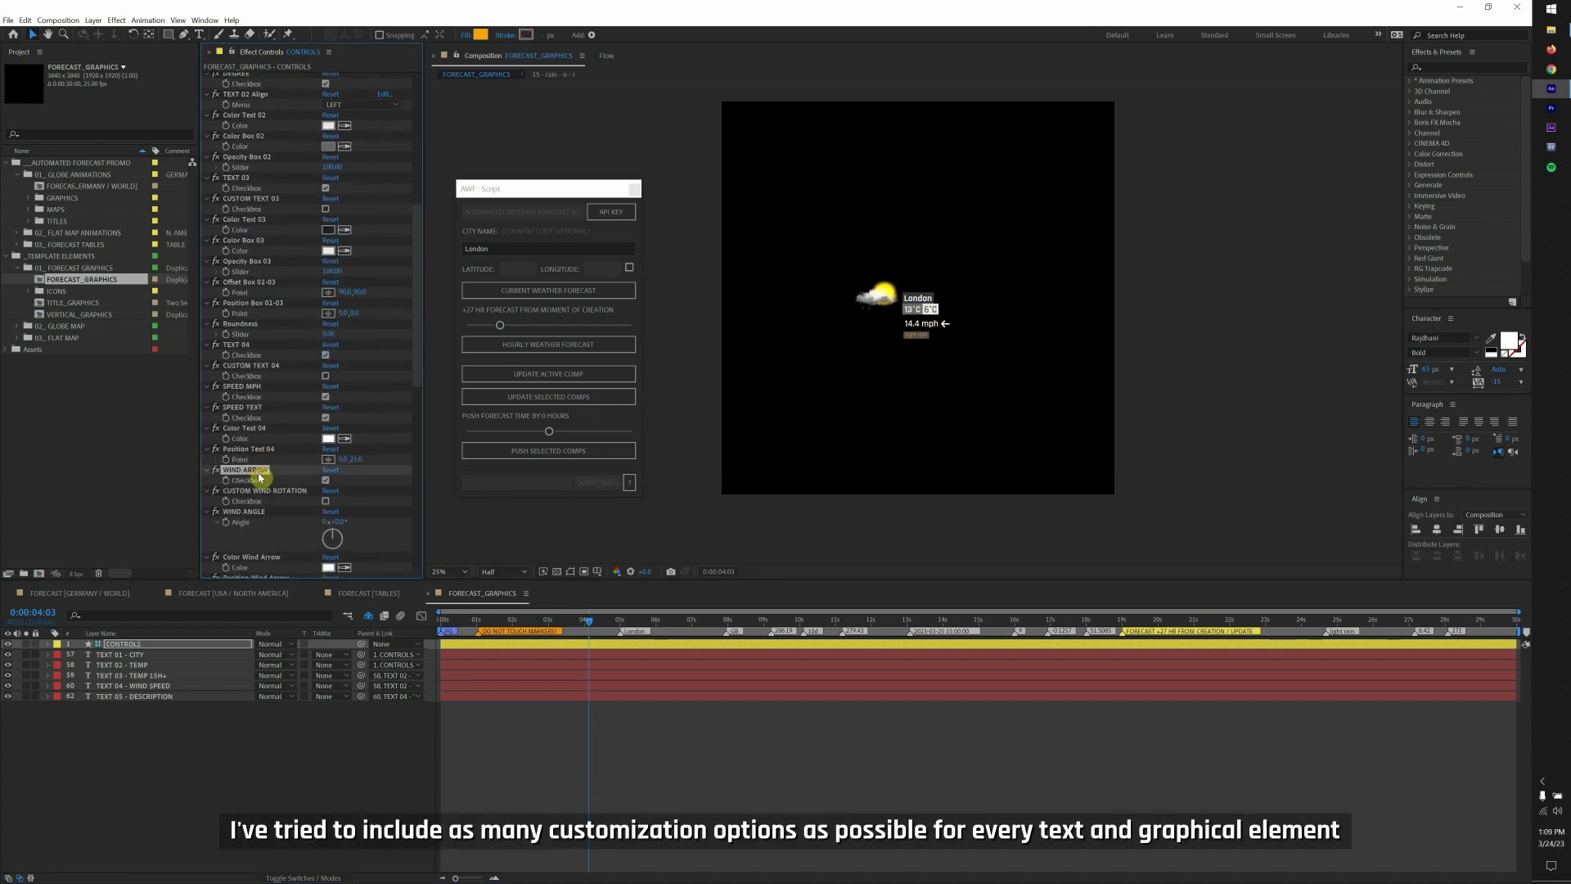
pyautogui.click(249, 396)
pyautogui.click(326, 398)
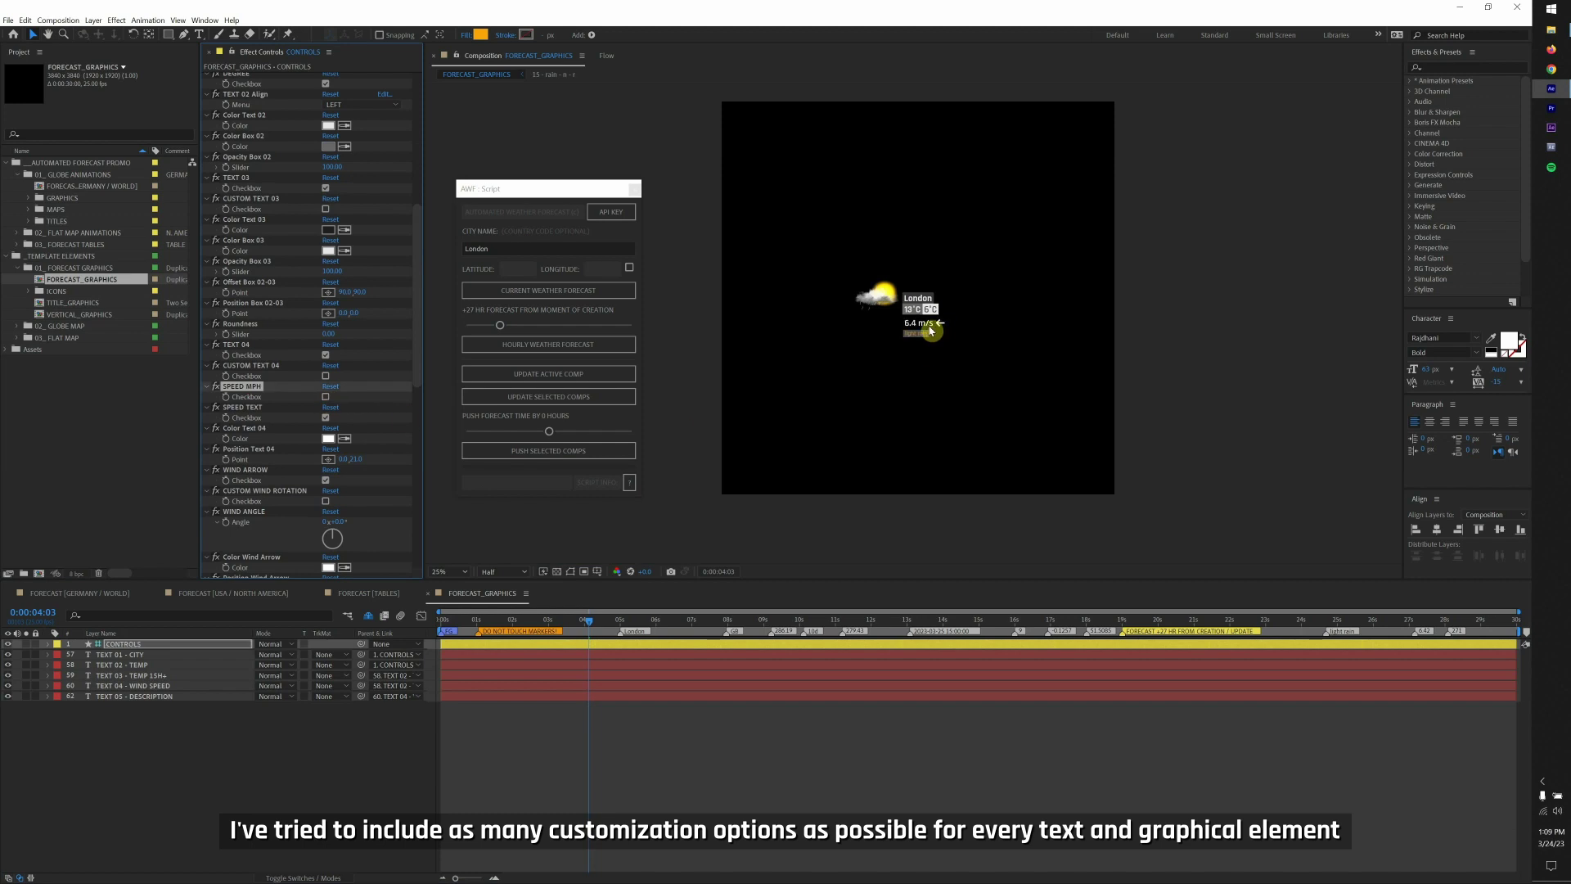
# Turn off CUSTOM TEXT 05 to hide the weather description text.
pyautogui.scroll(-6, 254, 483)
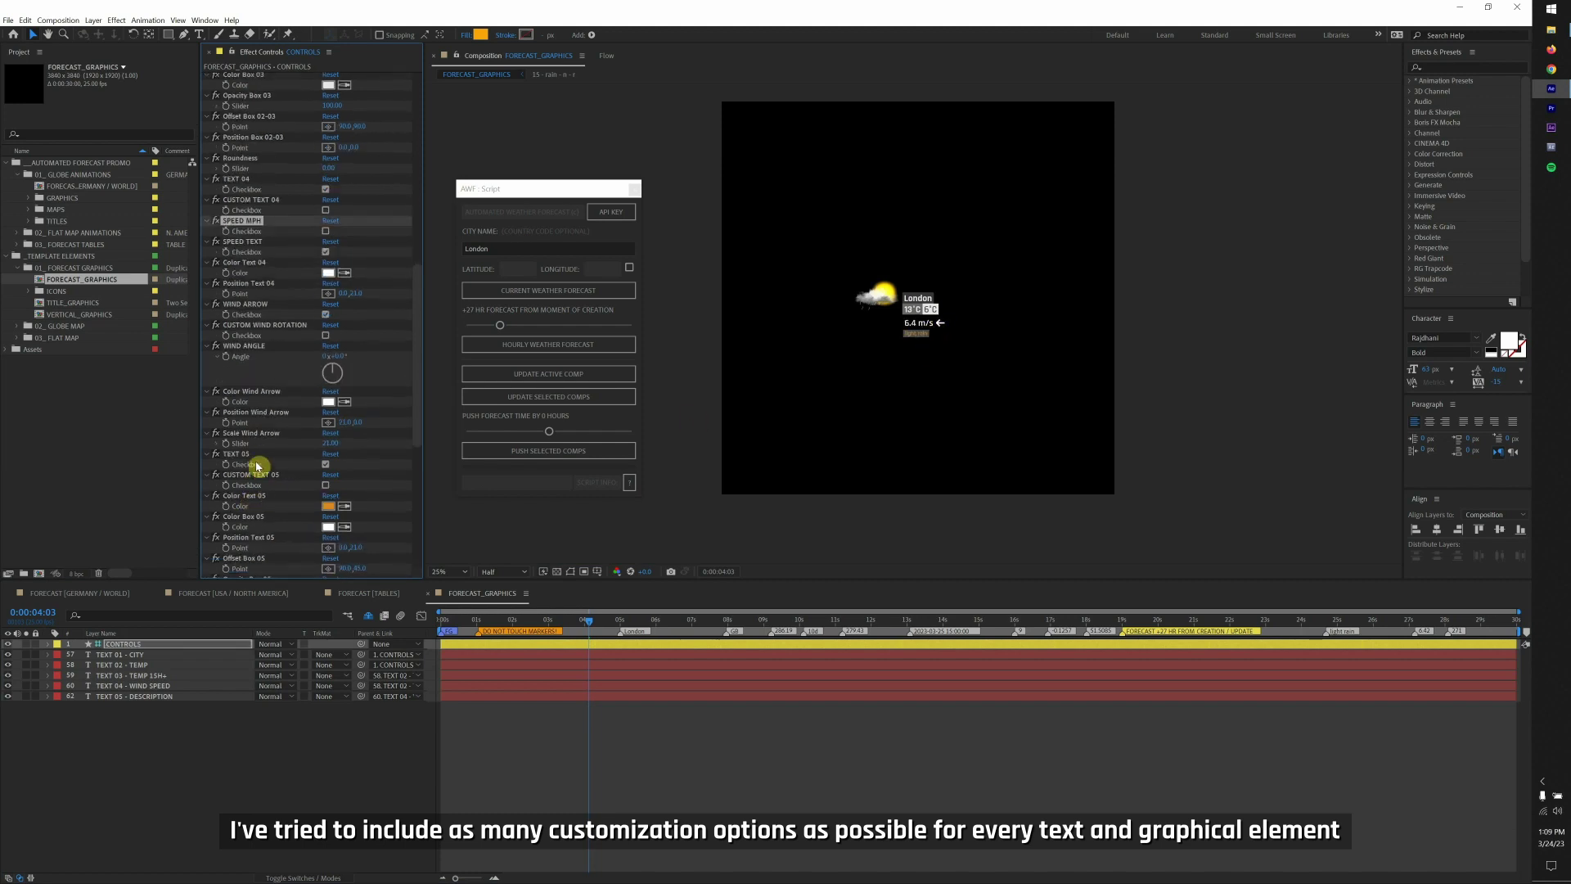
pyautogui.click(279, 474)
pyautogui.click(326, 464)
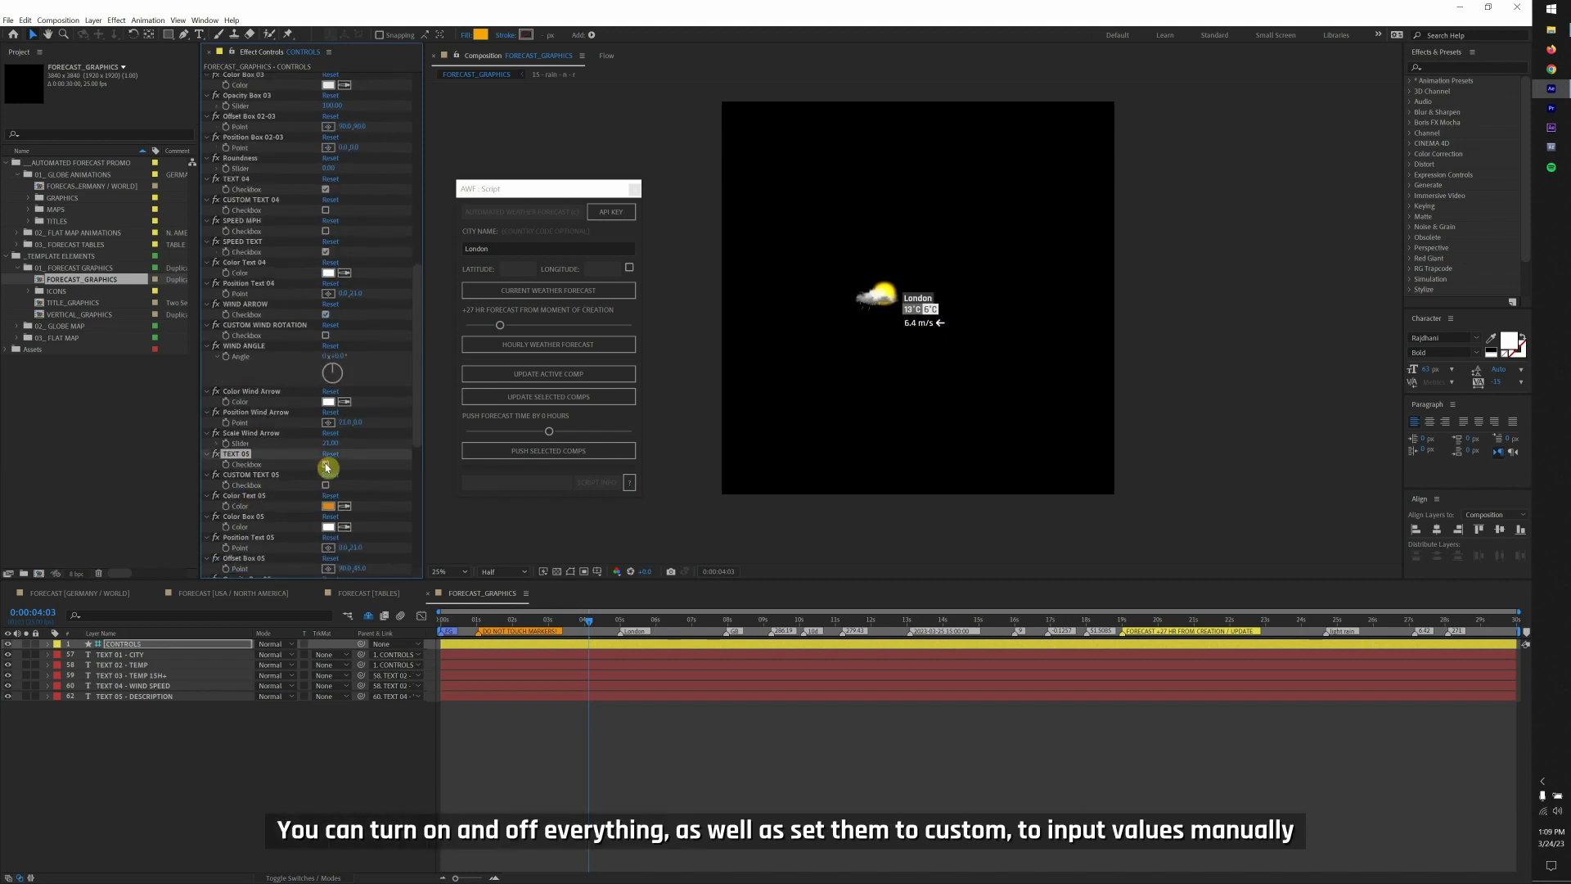
pyautogui.click(616, 732)
pyautogui.scroll(10, 263, 365)
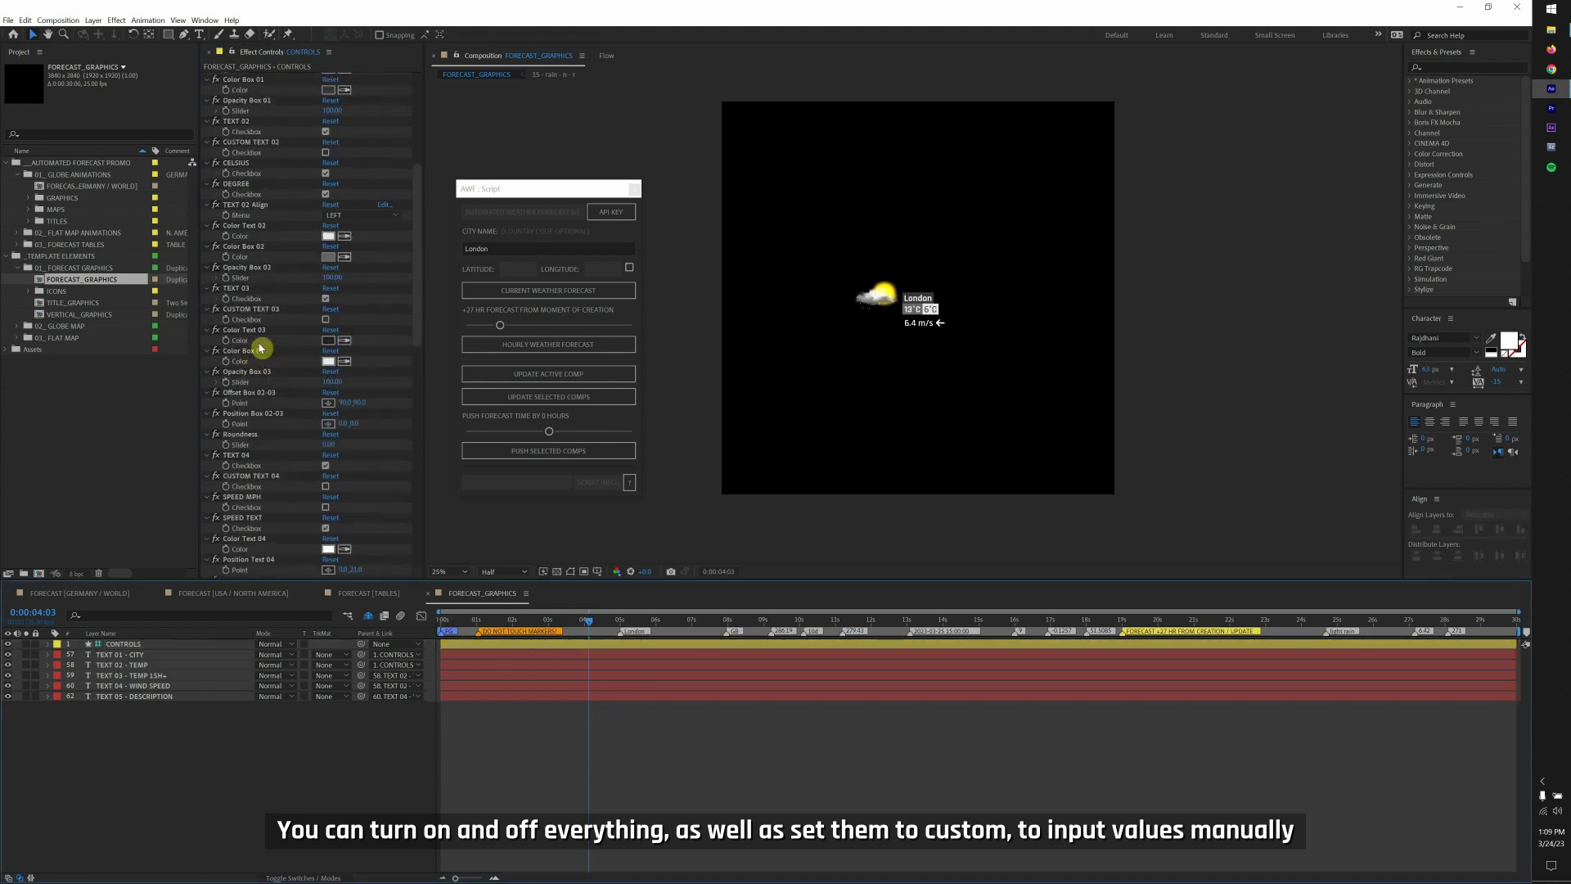
# Switch to the FORECAST [GERMANY / WORLD] comp and select the twelve 01_TODAY city comps, Berlin to Wolgast.
pyautogui.click(110, 595)
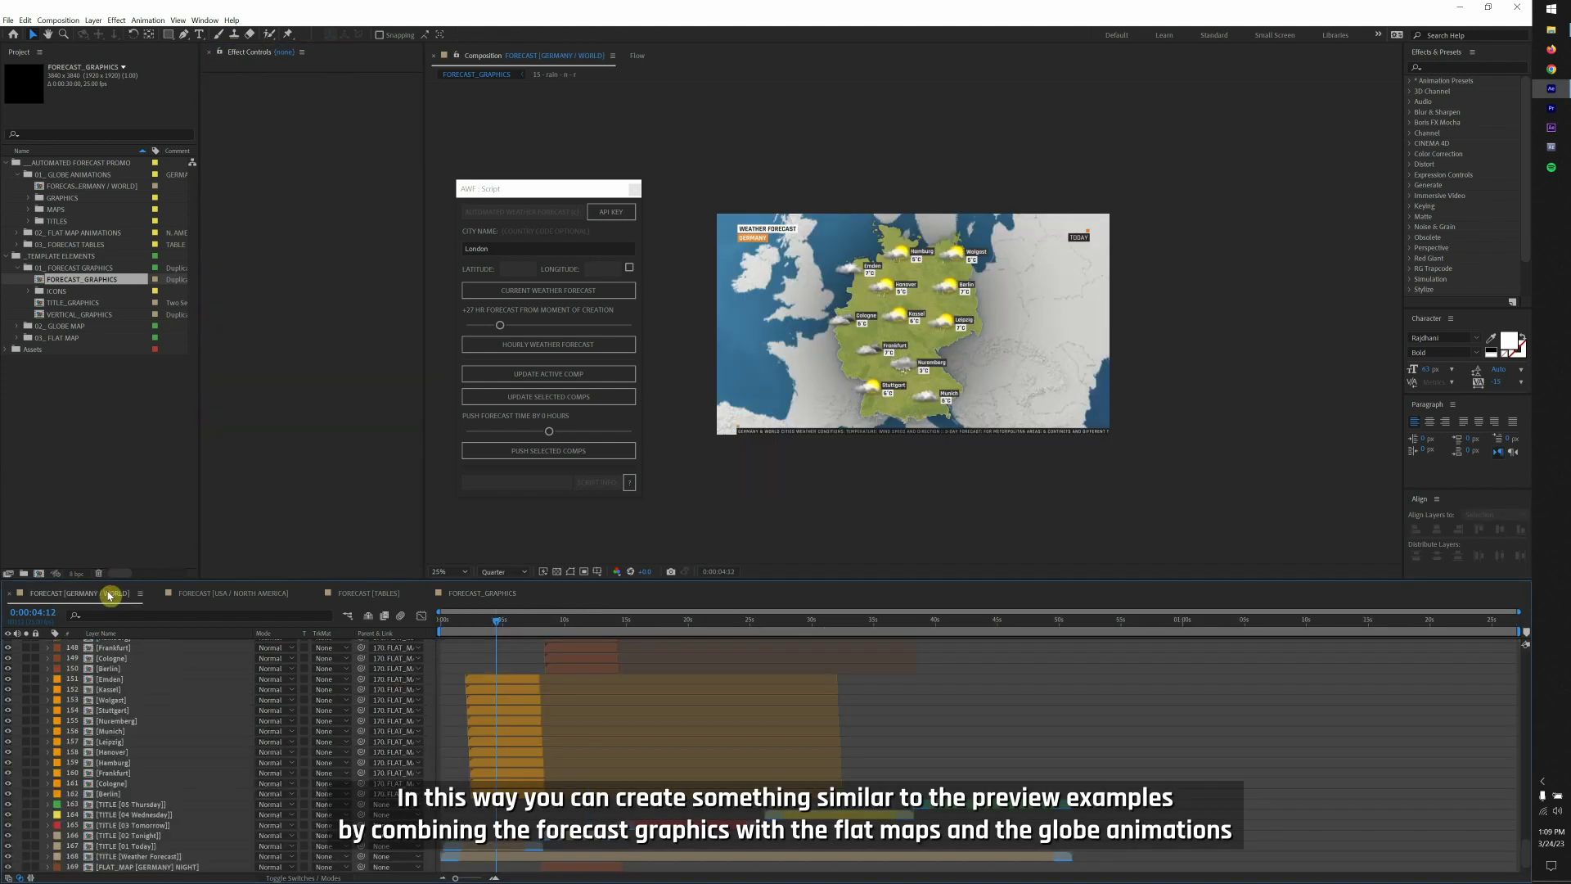
pyautogui.click(502, 627)
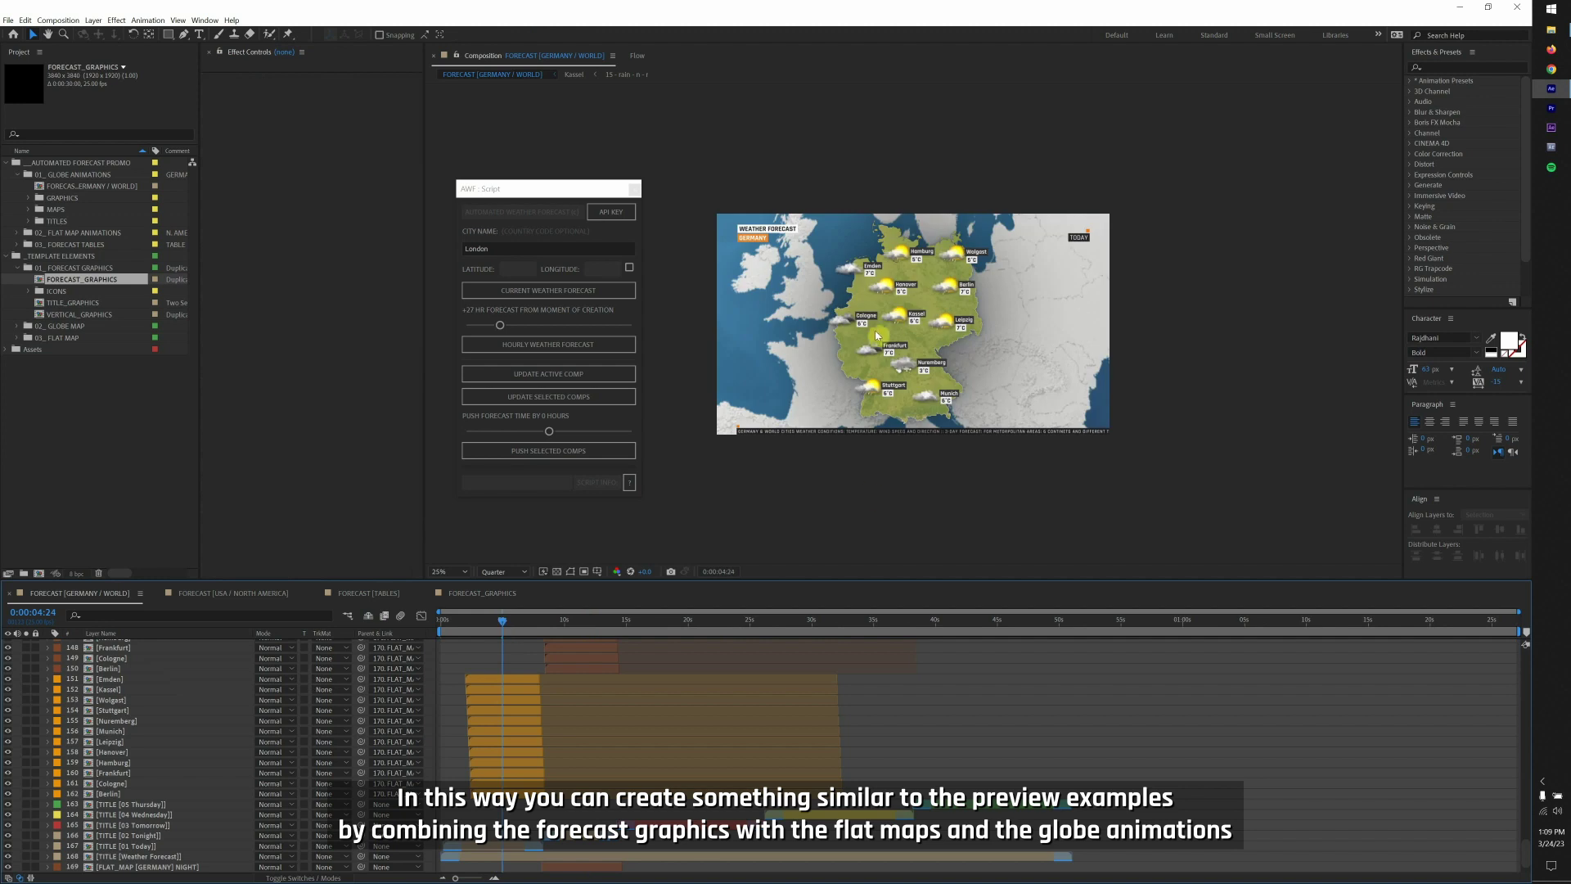
pyautogui.click(16, 339)
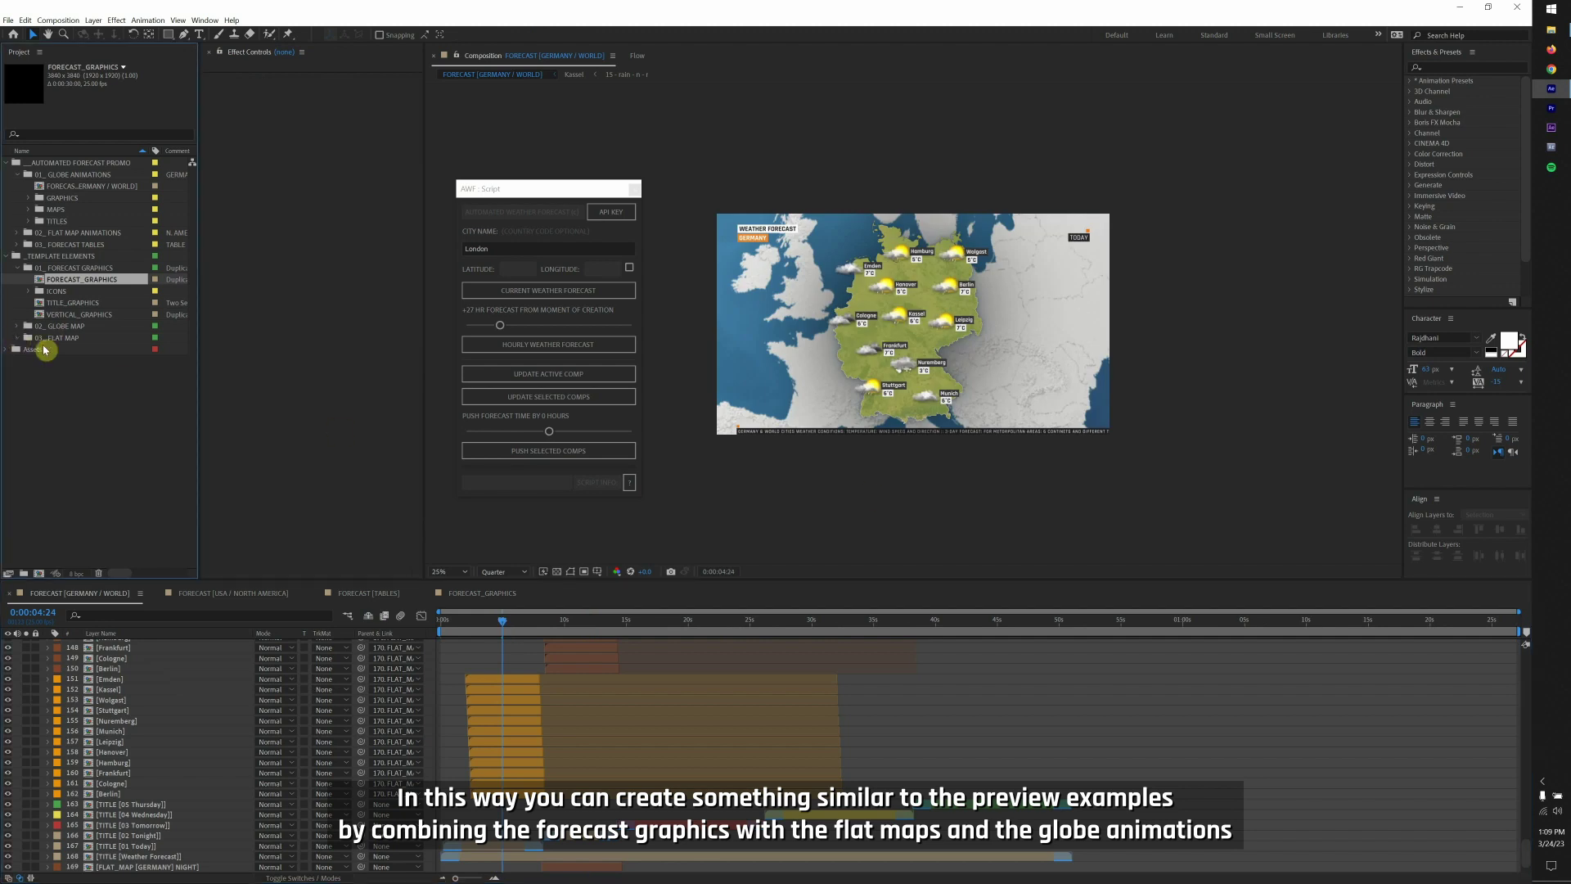
pyautogui.click(82, 350)
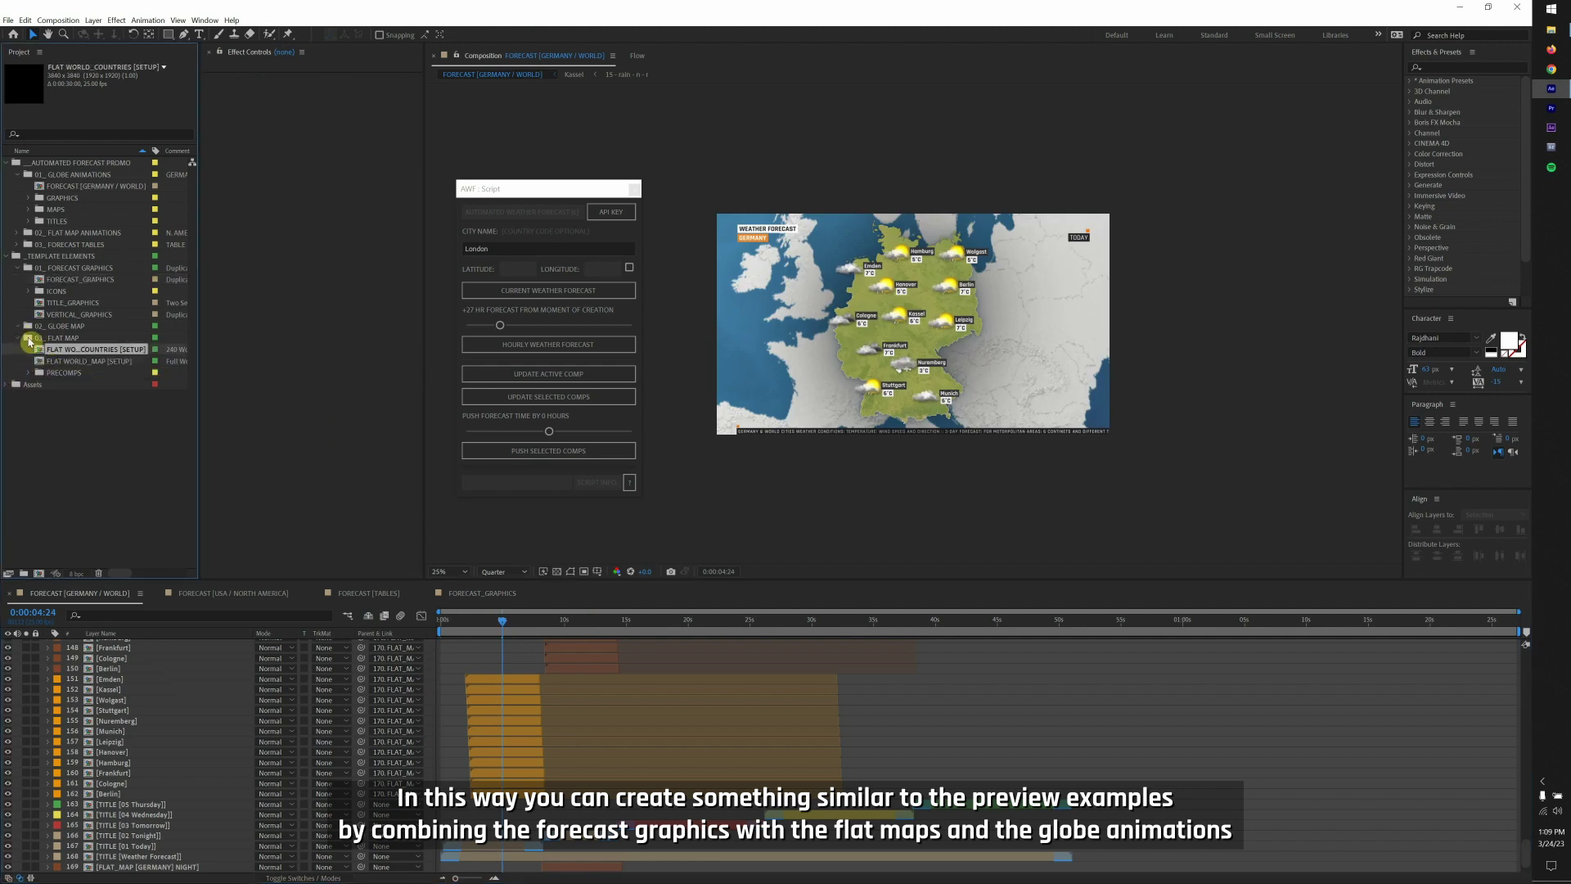
pyautogui.click(18, 325)
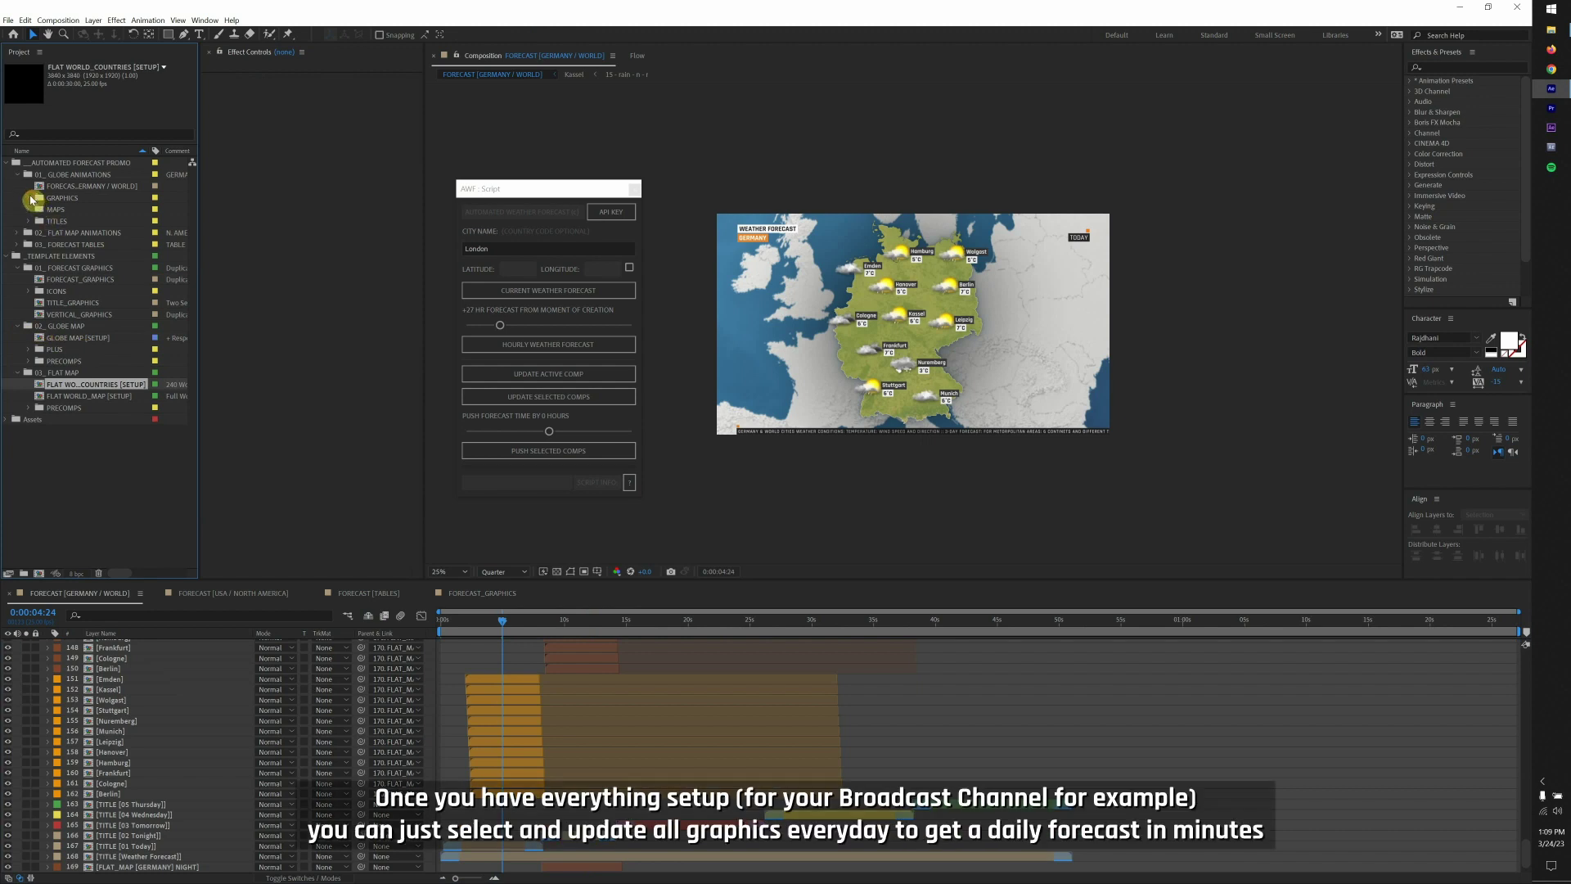
pyautogui.click(29, 198)
pyautogui.click(41, 210)
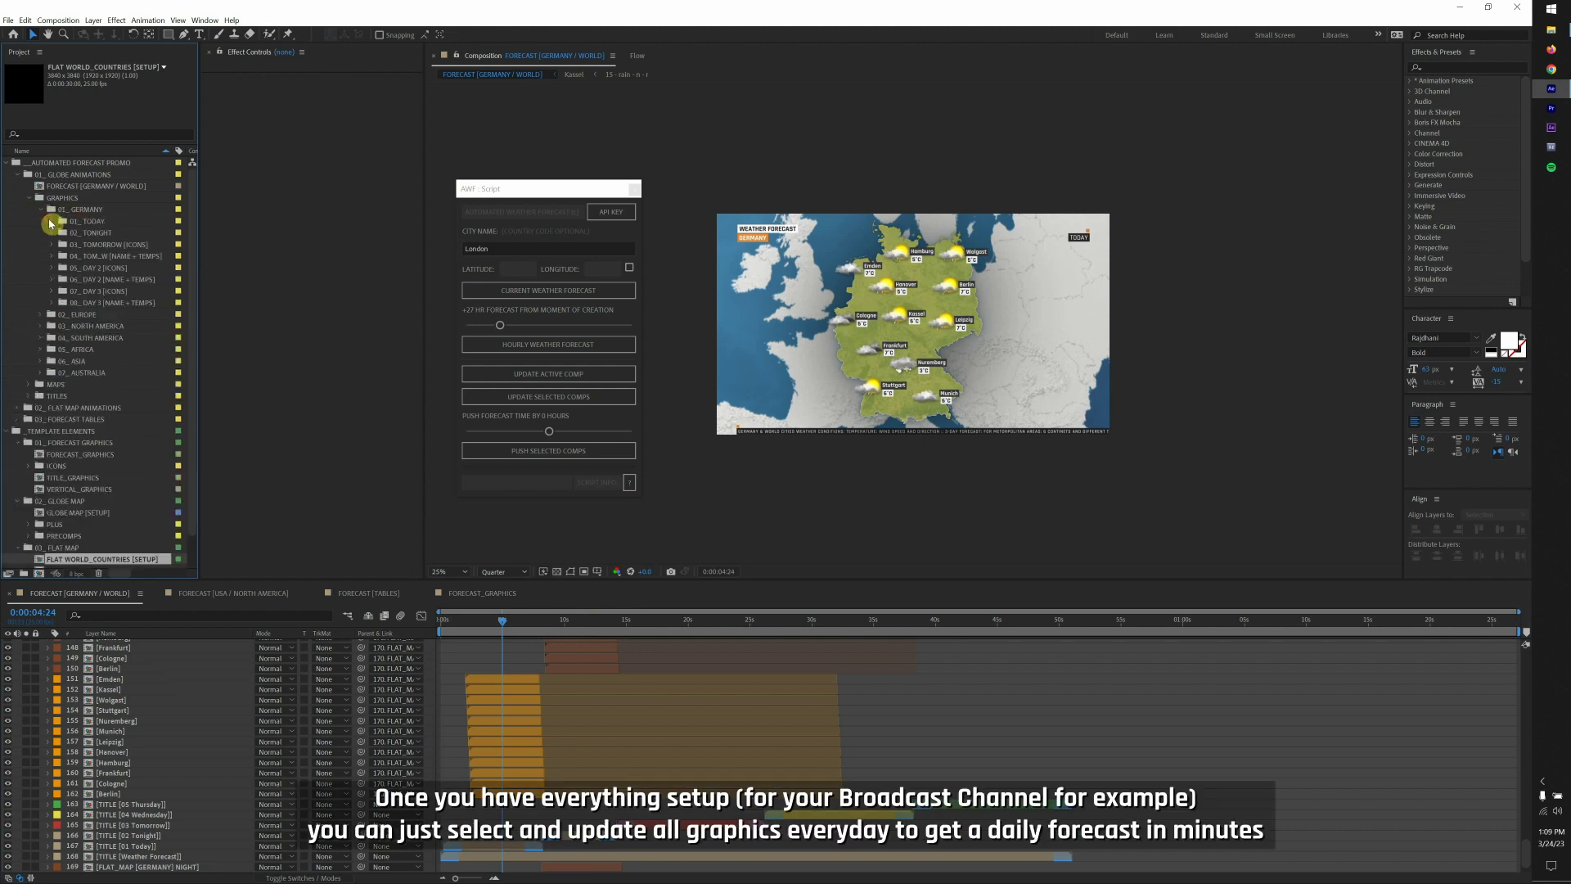
pyautogui.click(51, 221)
pyautogui.moveTo(54, 234); pyautogui.dragTo(120, 364)
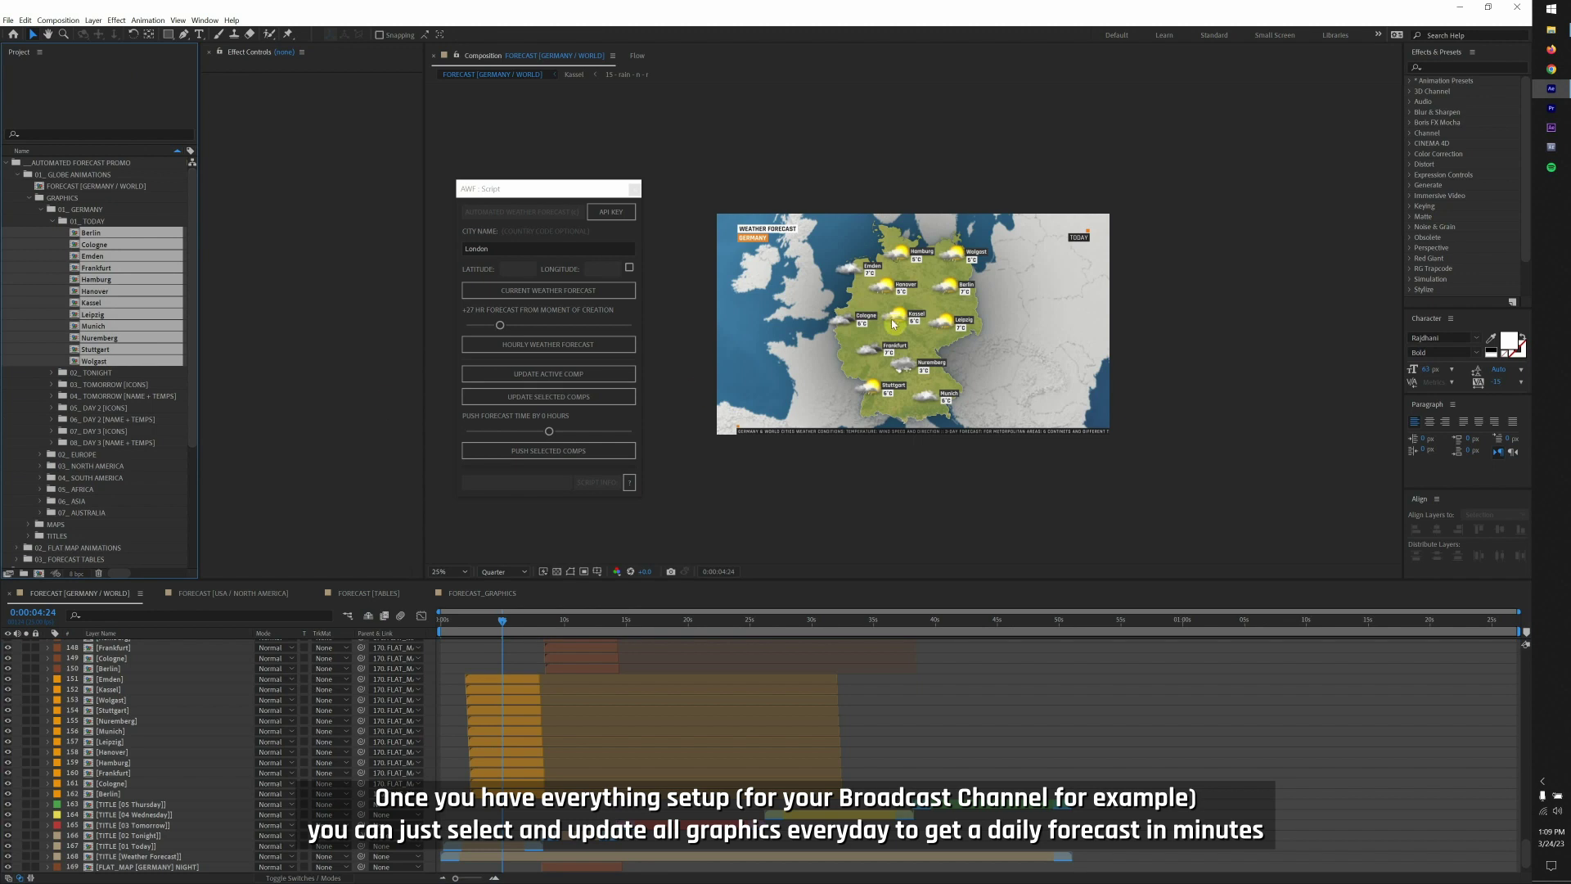
# Run UPDATE SELECTED COMPS on the twelve city comps and confirm the alert.
pyautogui.click(587, 405)
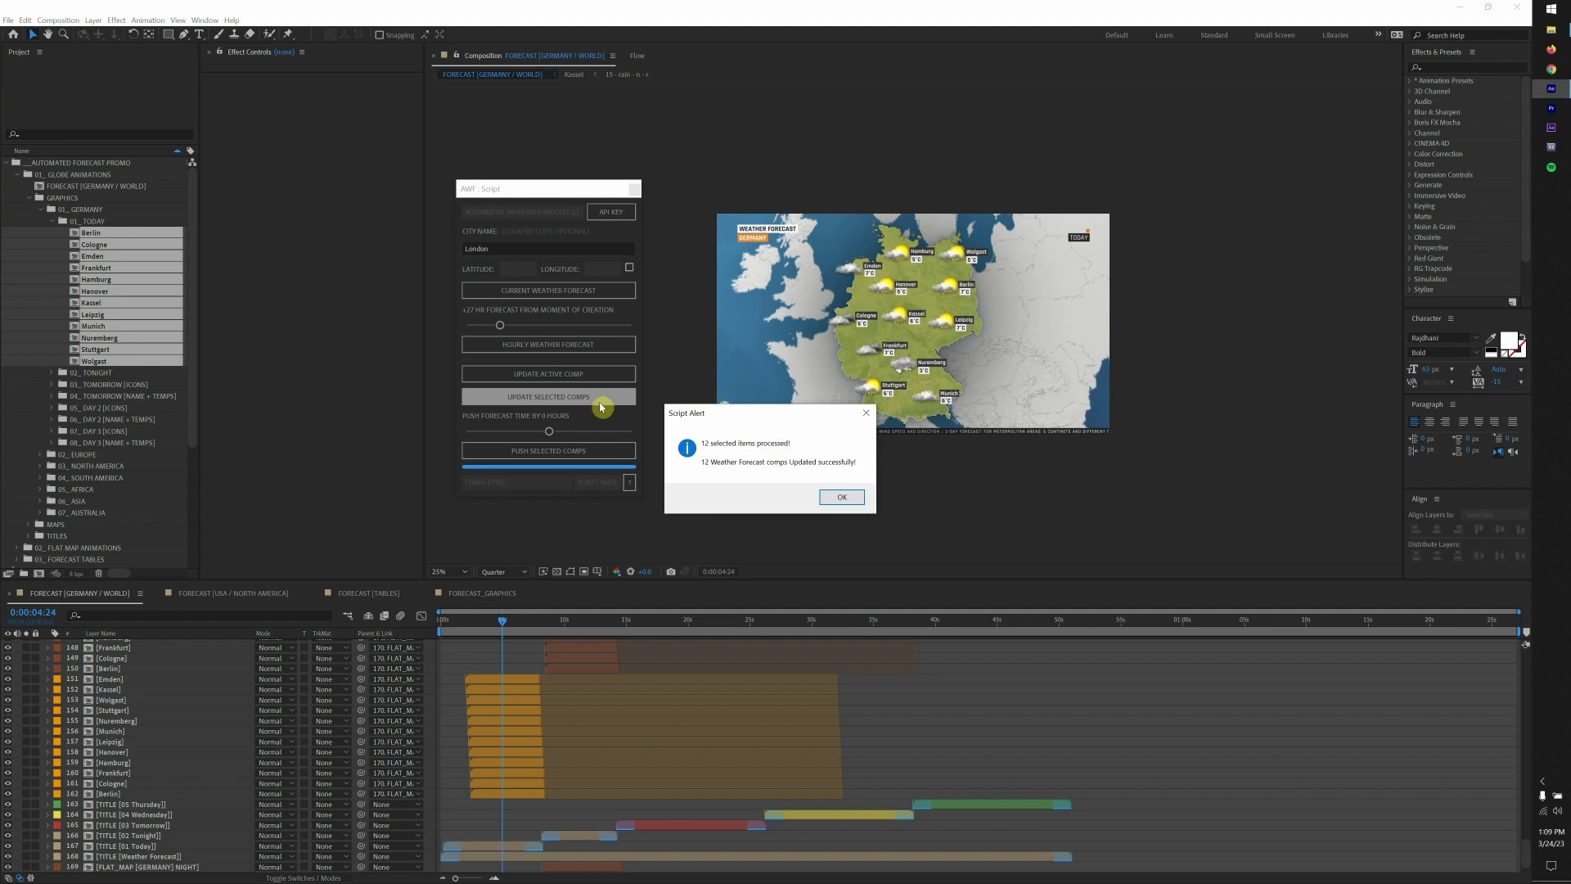
pyautogui.click(844, 498)
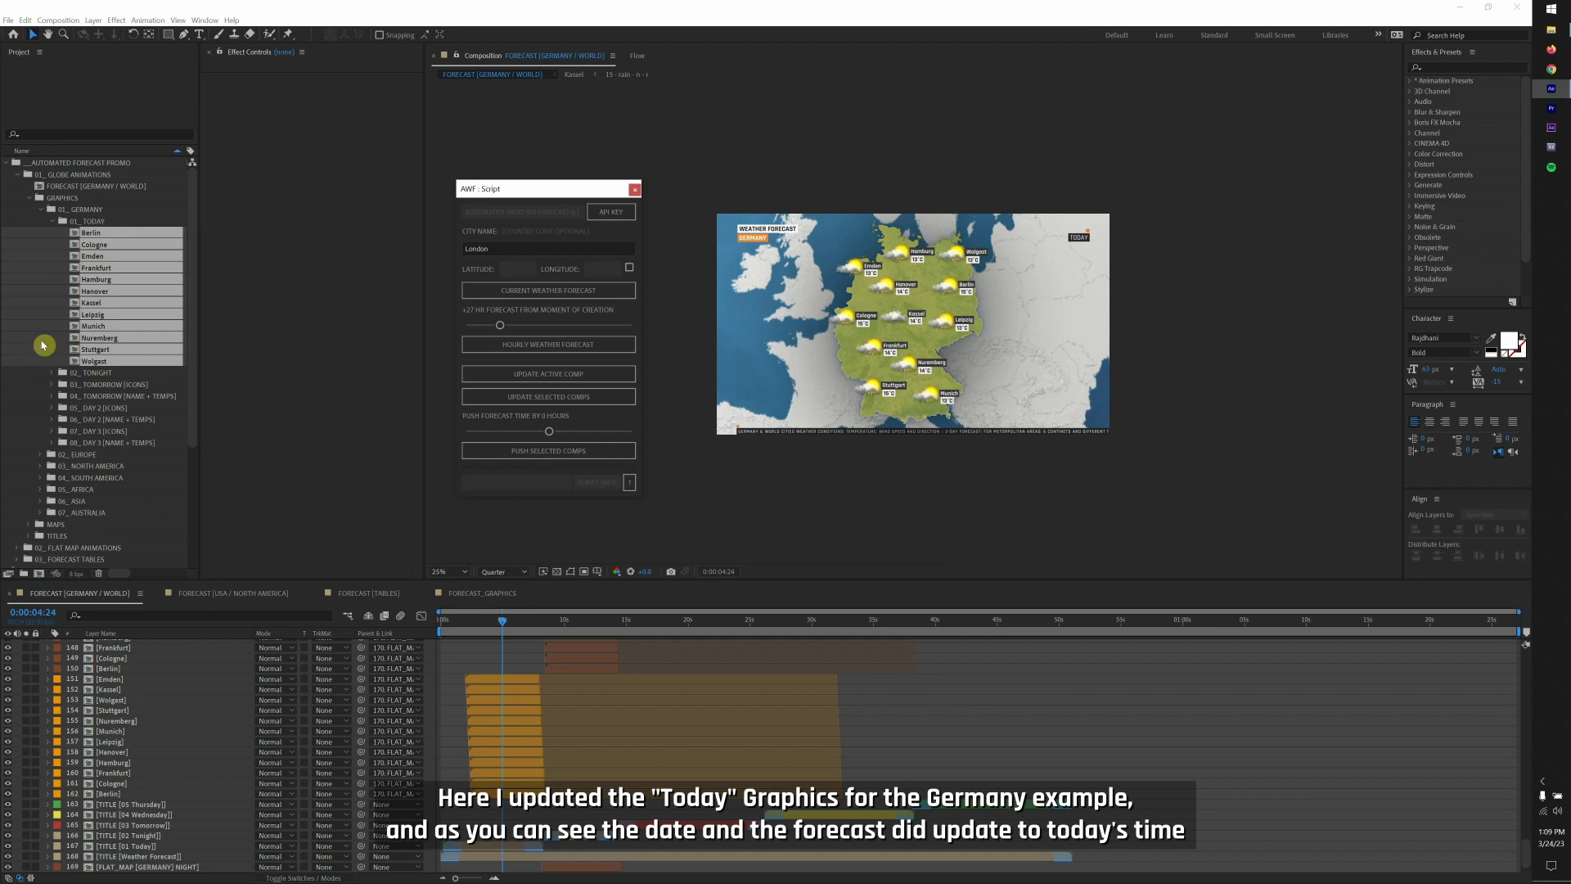
pyautogui.click(44, 345)
# Push the twelve city comps' forecast time 12 hours later with PUSH SELECTED COMPS.
pyautogui.doubleClick(102, 282)
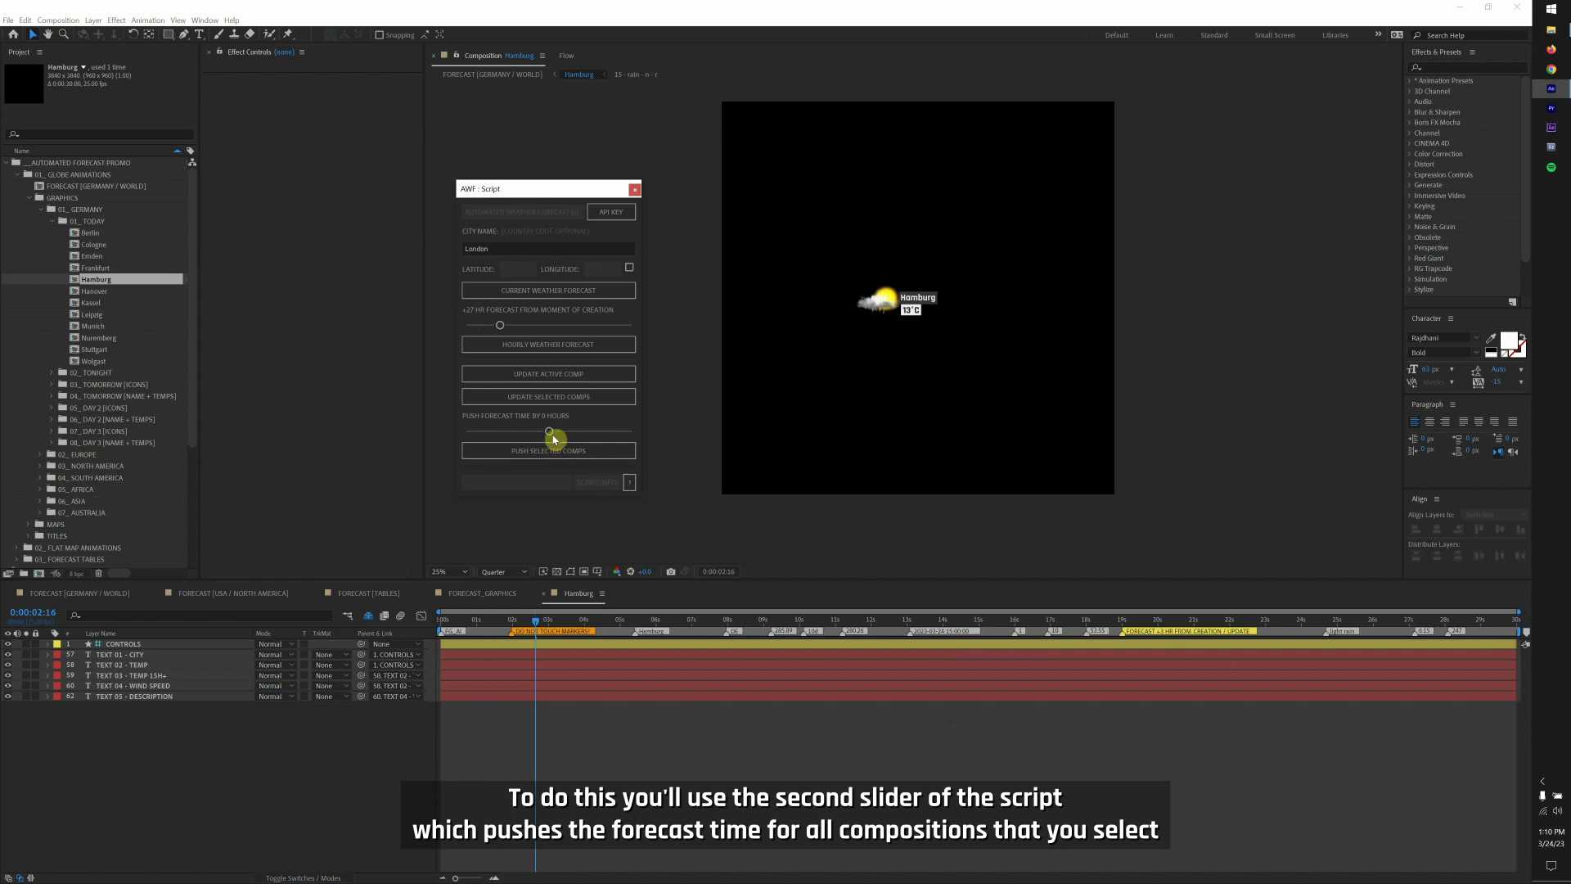
pyautogui.moveTo(550, 433); pyautogui.dragTo(557, 436)
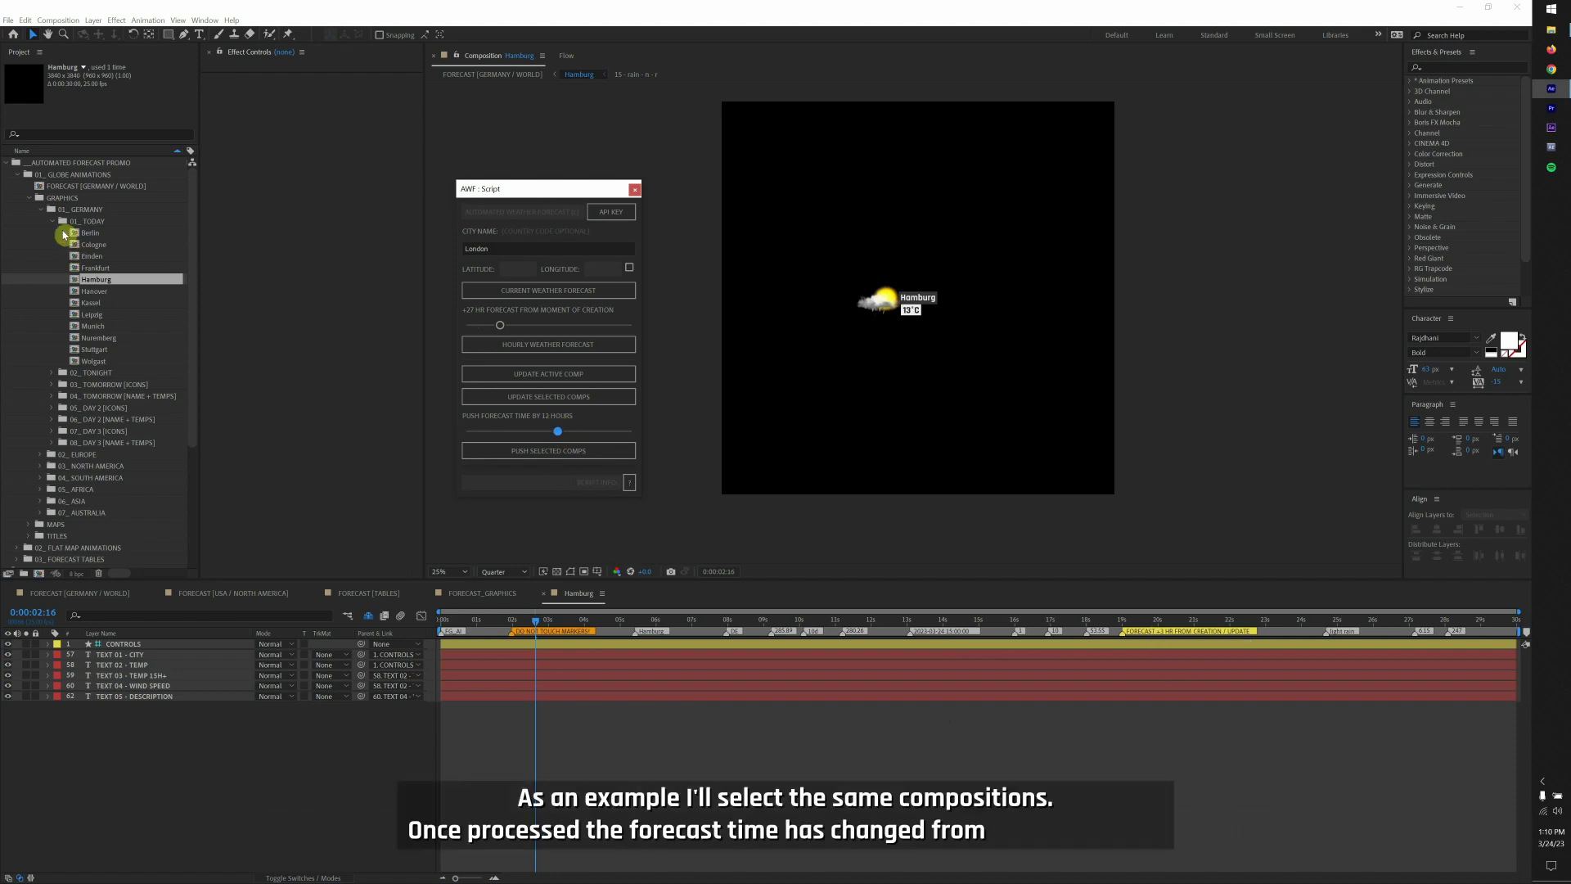
pyautogui.moveTo(64, 234); pyautogui.dragTo(115, 364)
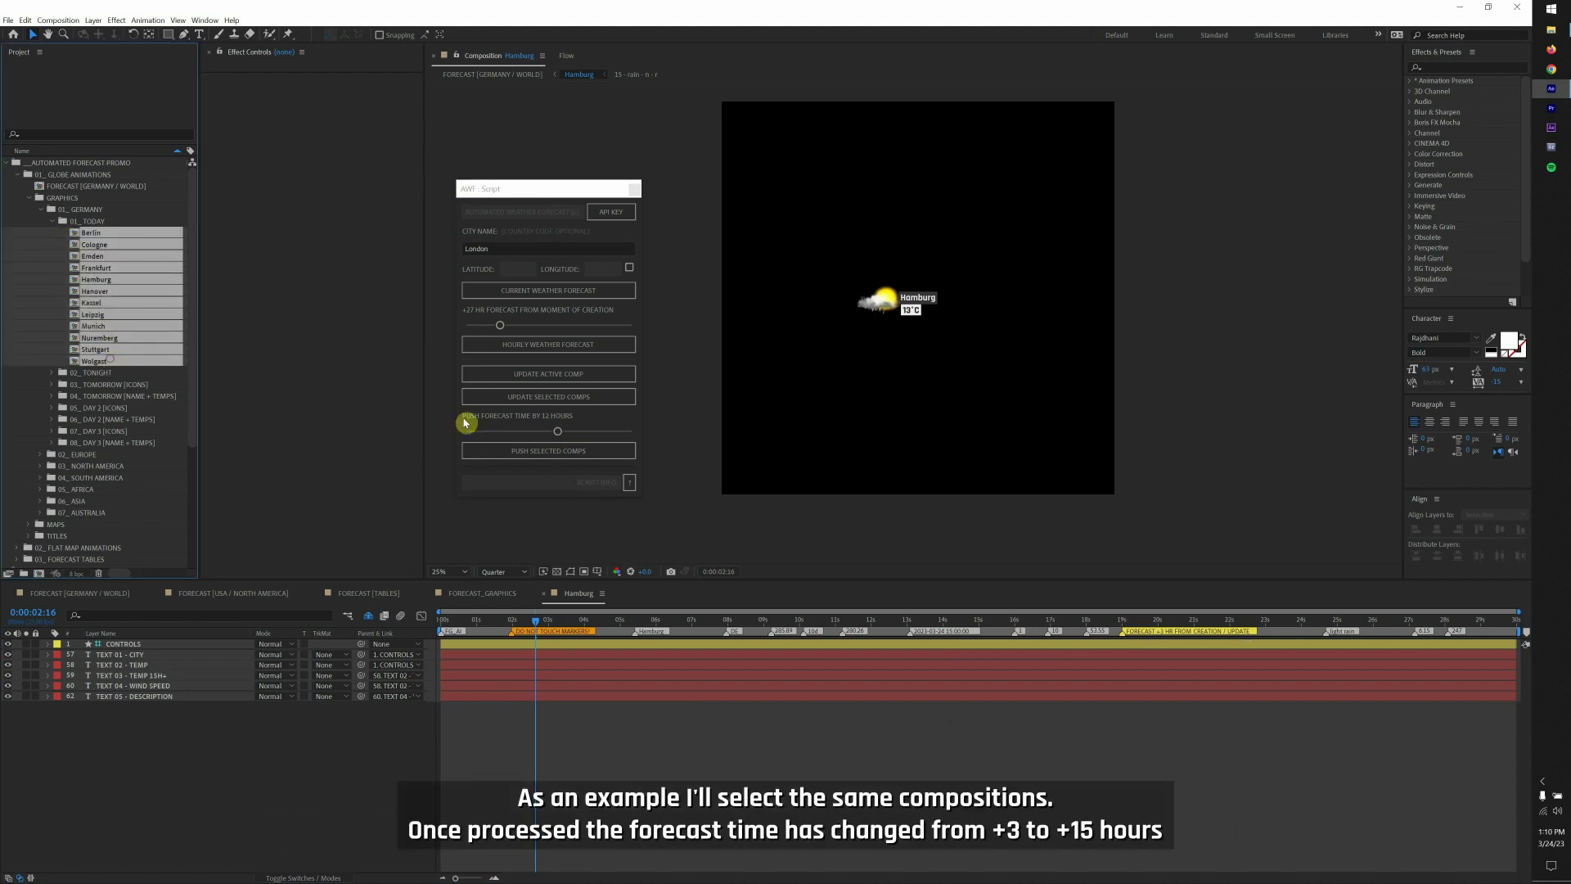
pyautogui.click(610, 456)
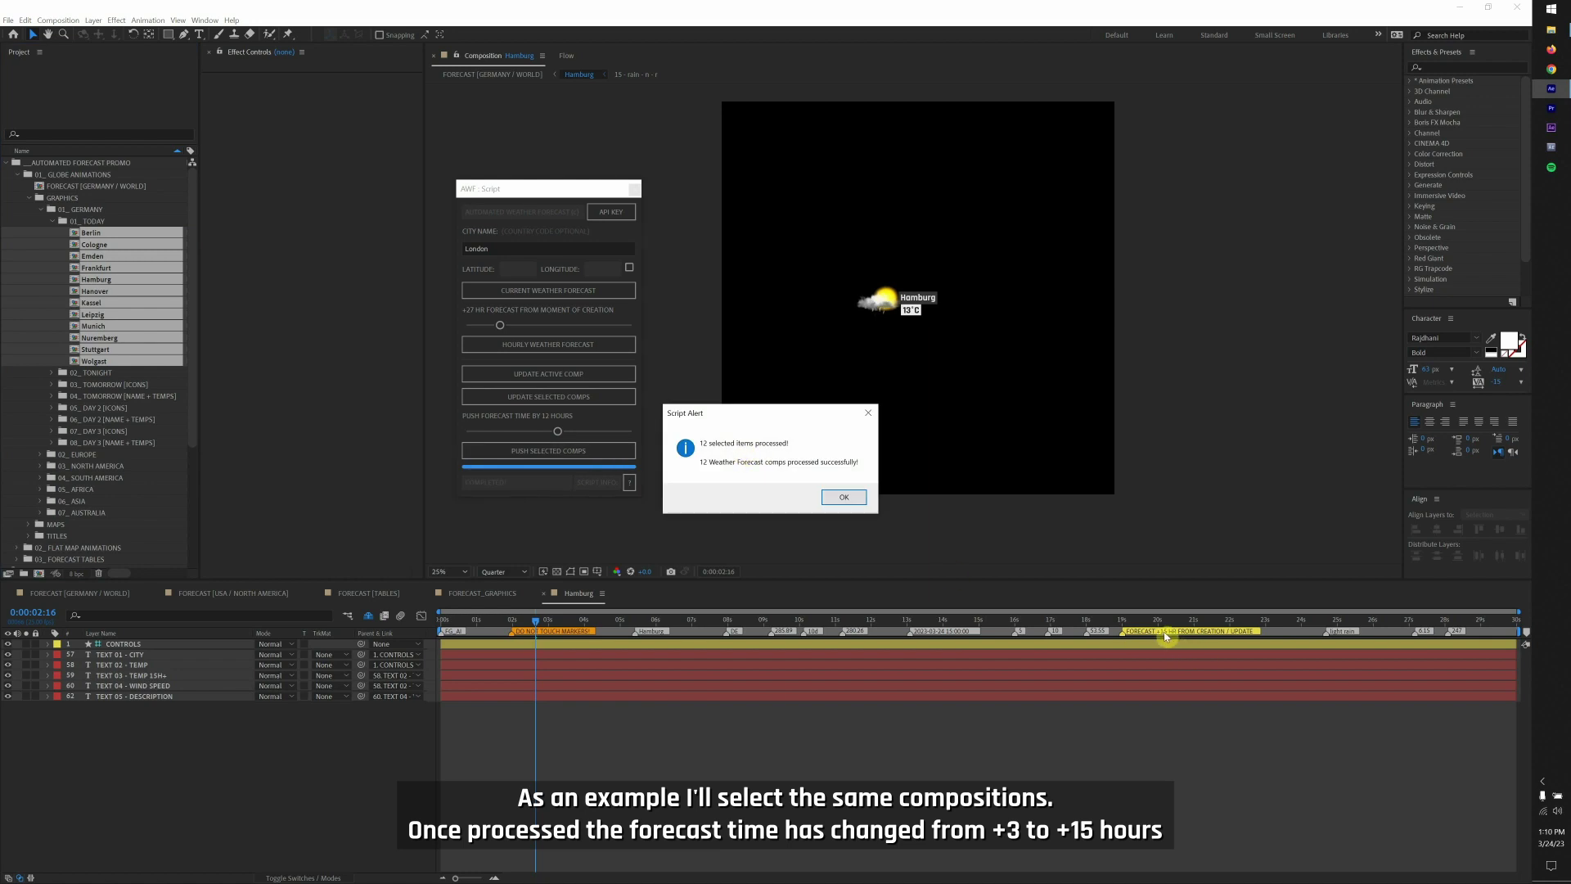
# Refresh the pushed city comps with UPDATE SELECTED COMPS, then return to the Germany map comp.
pyautogui.click(841, 498)
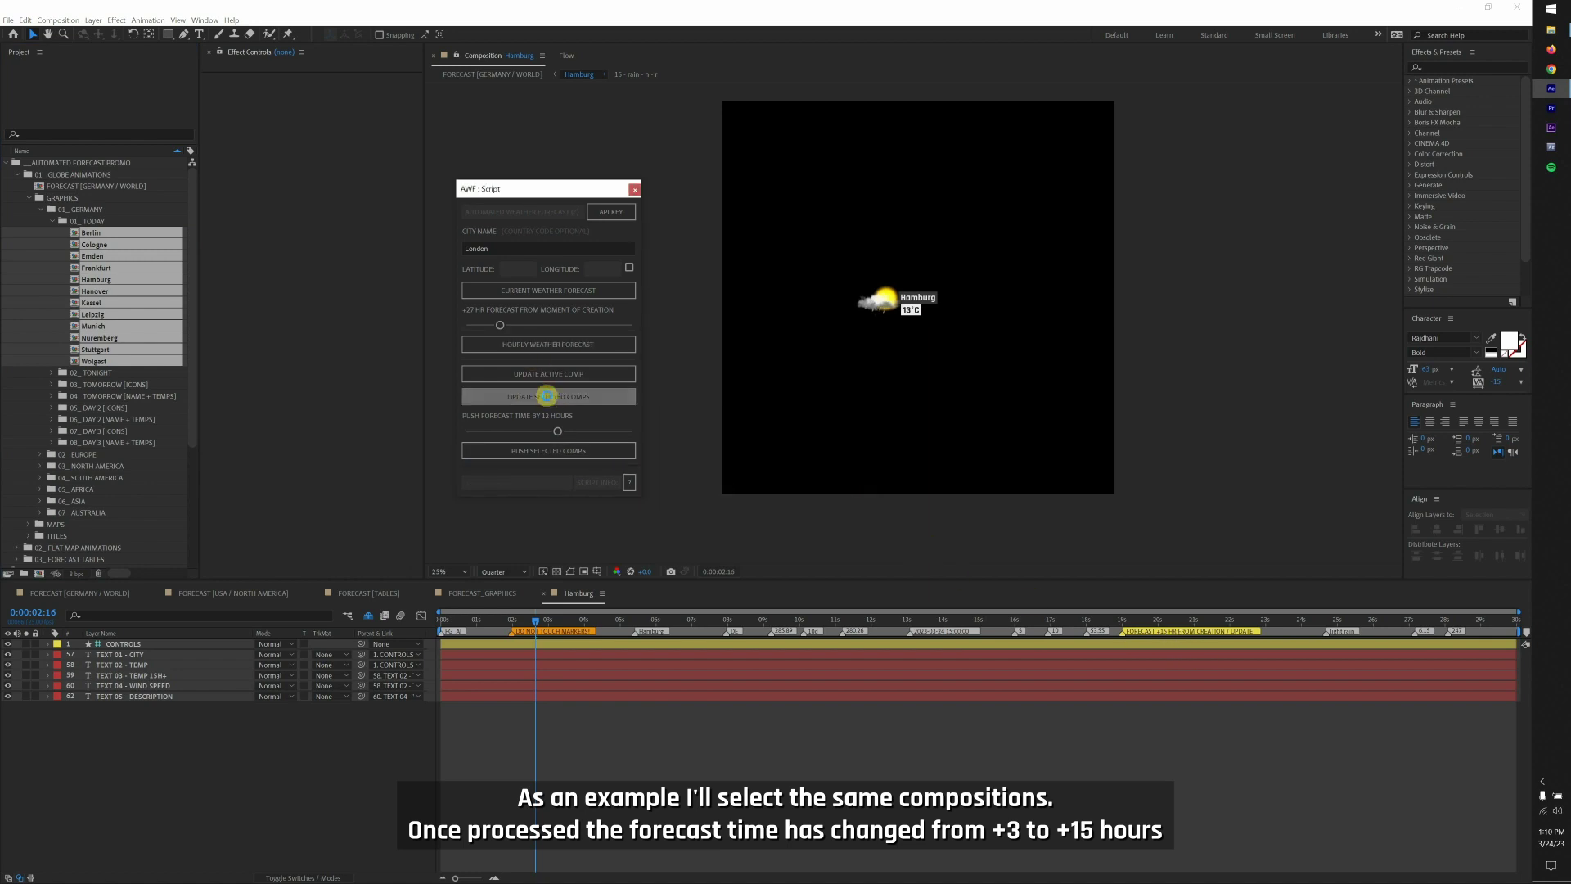
pyautogui.click(547, 396)
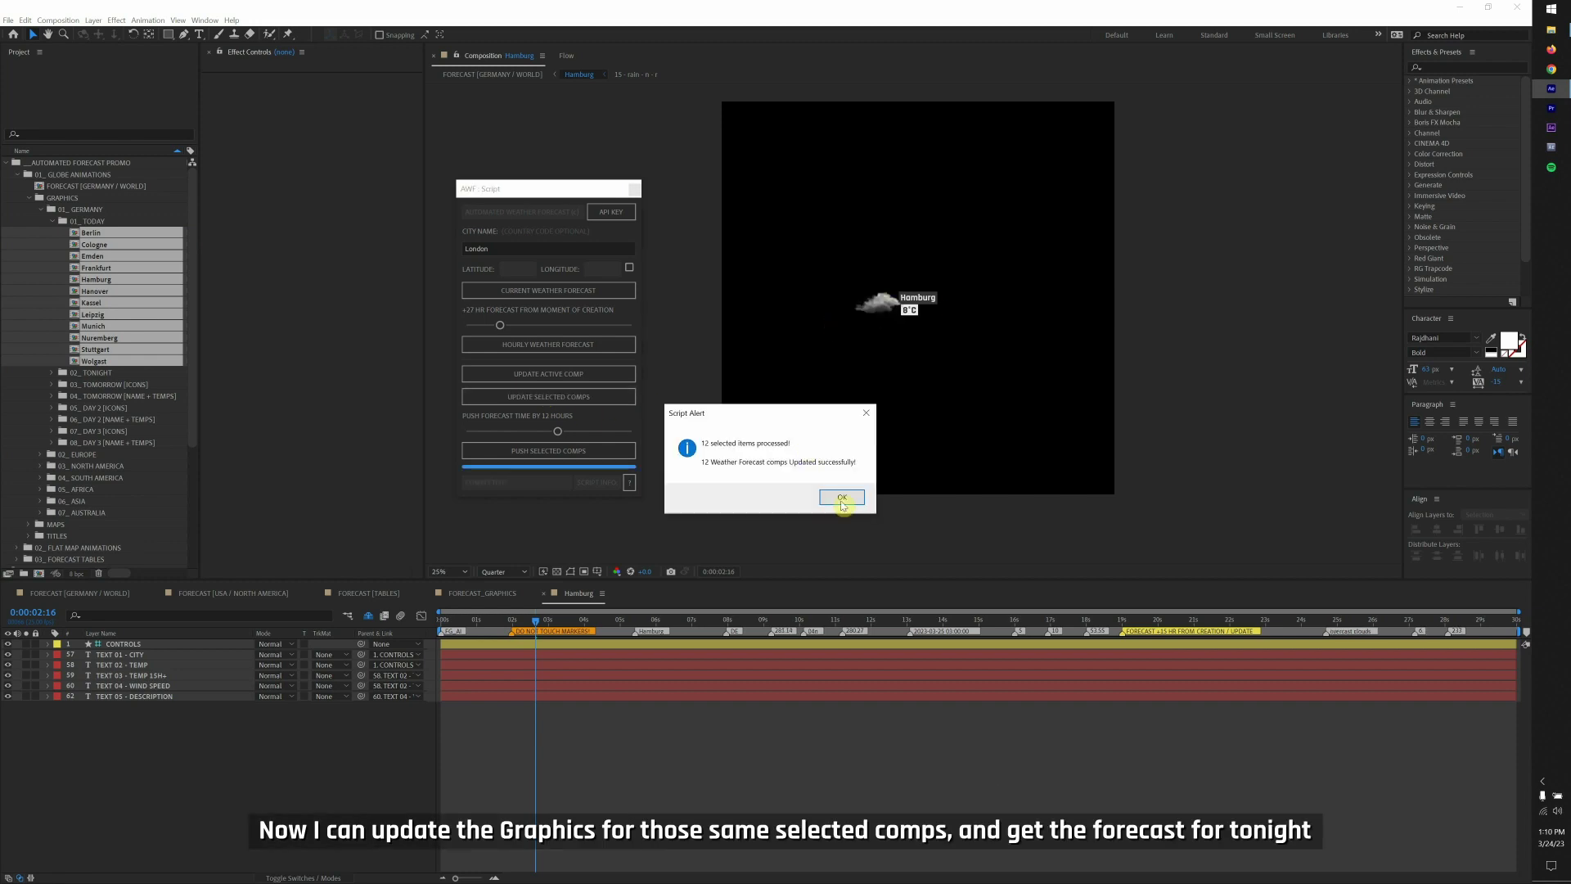
pyautogui.click(842, 499)
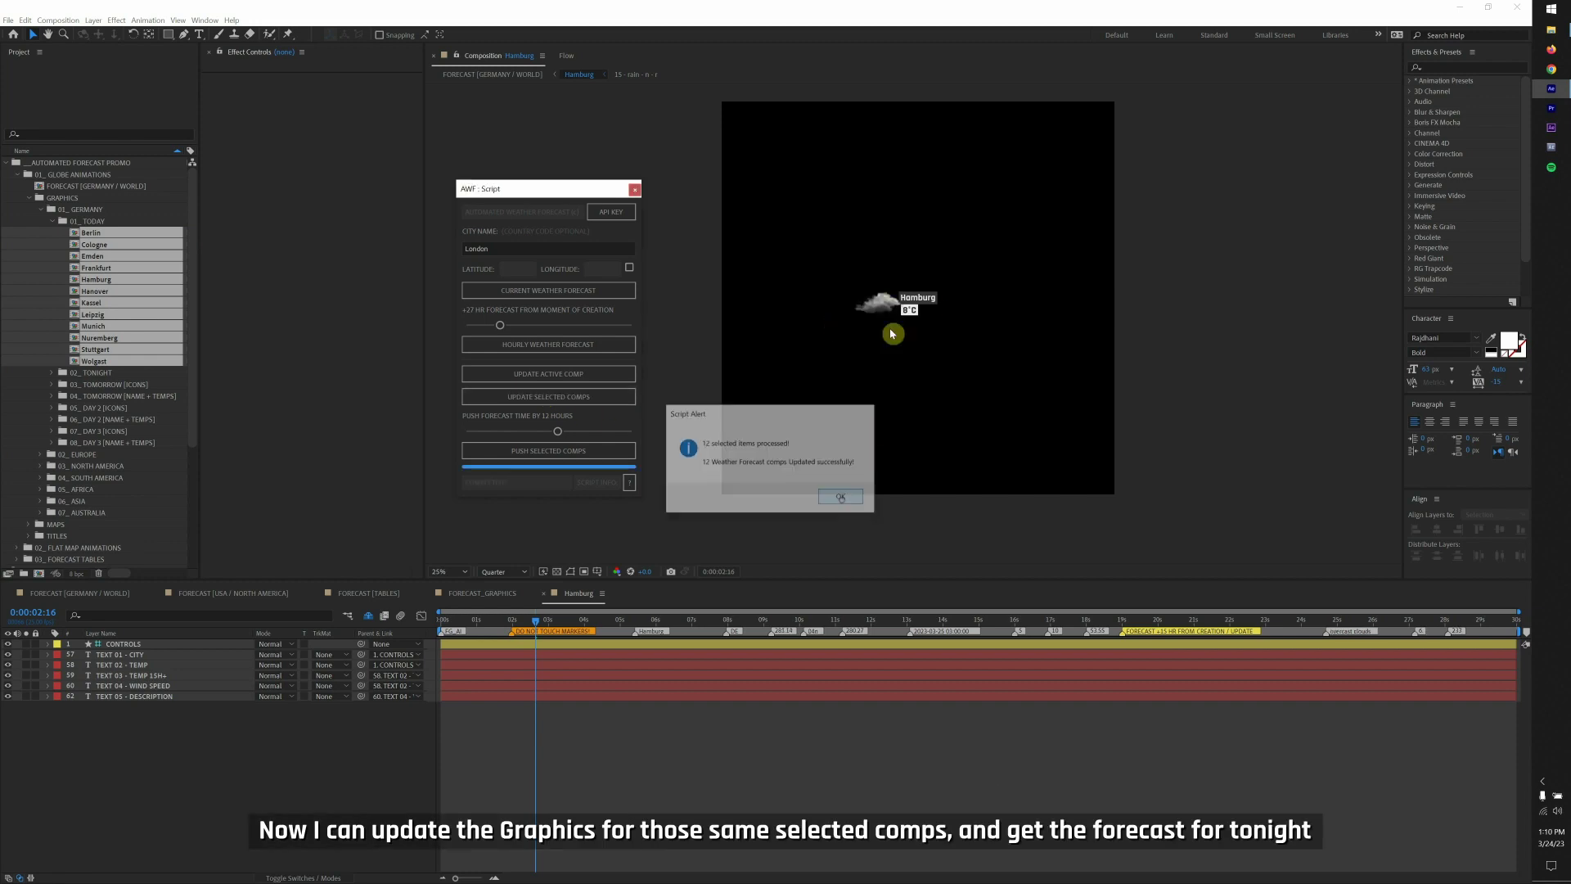
pyautogui.click(113, 597)
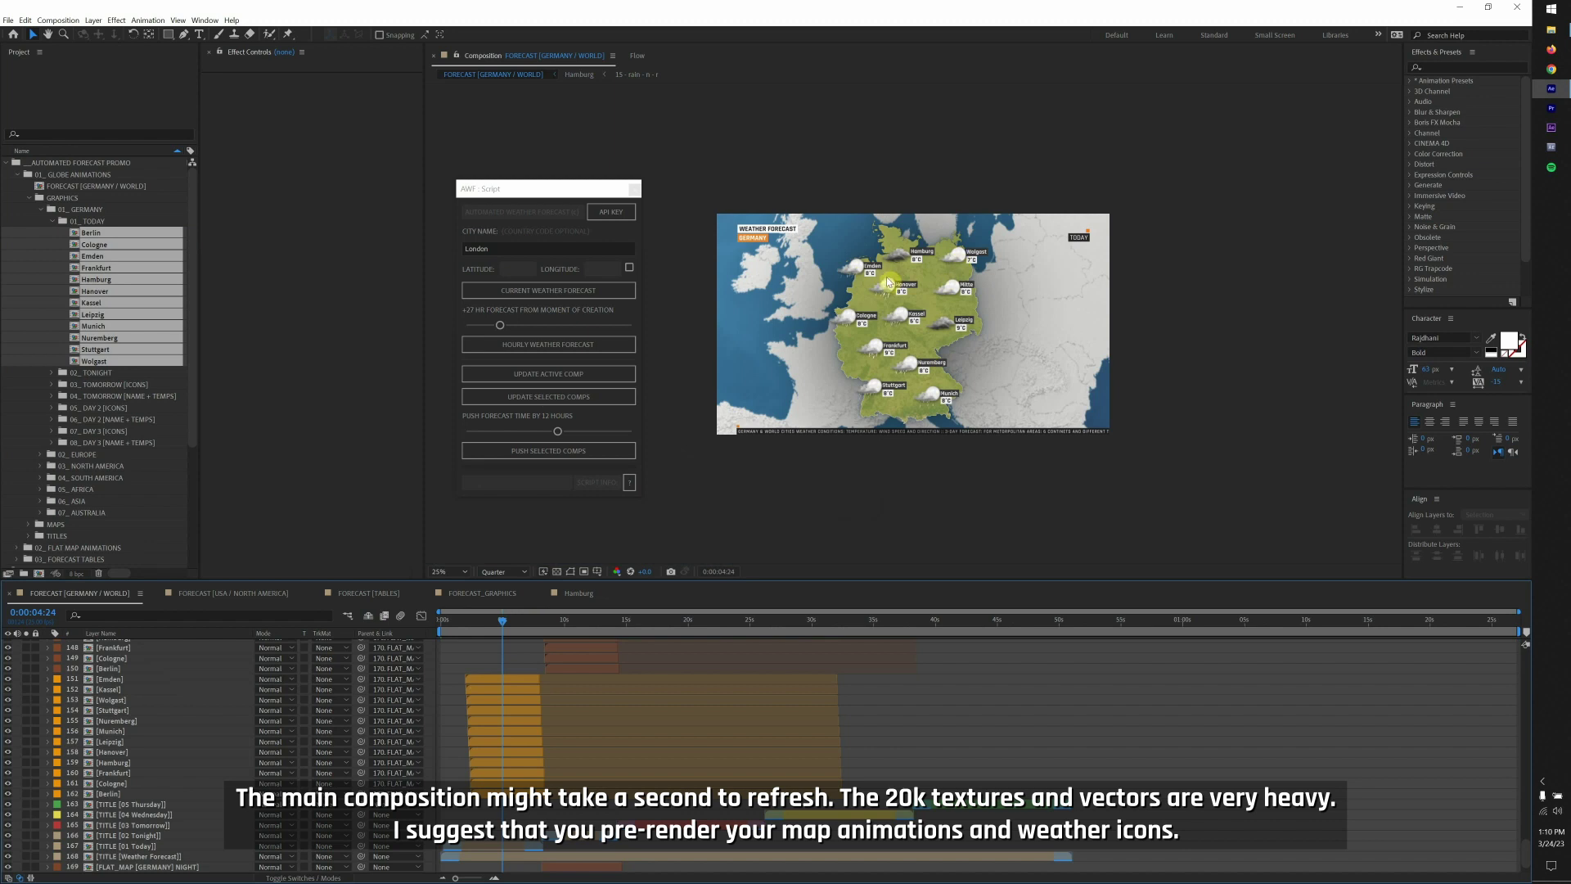
# Deselect the city comps and open Hamburg to check its tonight forecast.
pyautogui.click(49, 351)
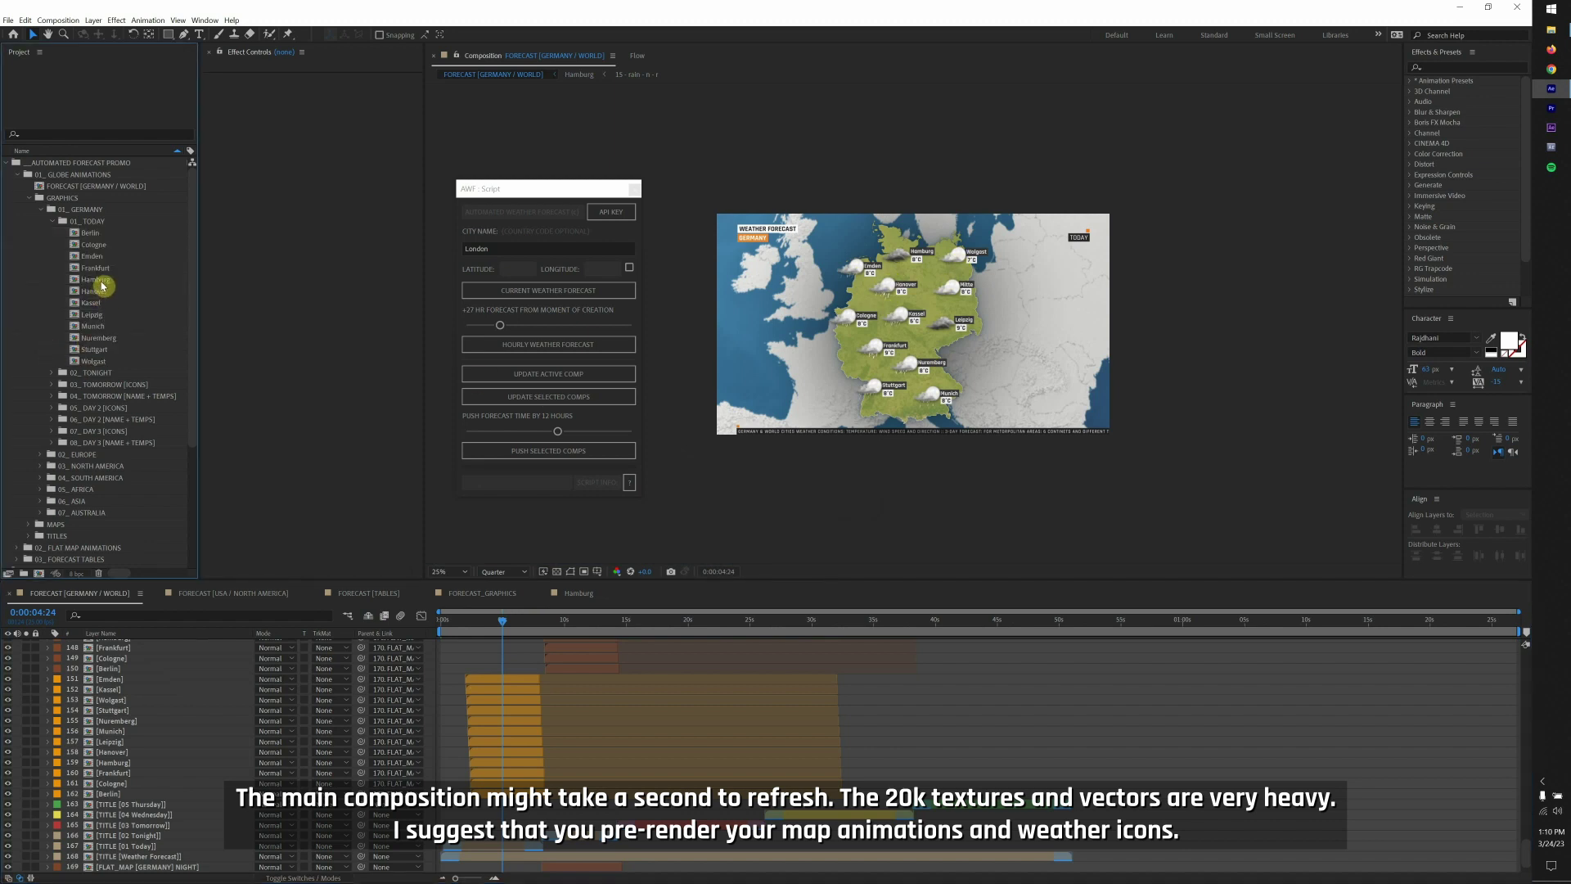
pyautogui.click(96, 280)
pyautogui.doubleClick(108, 282)
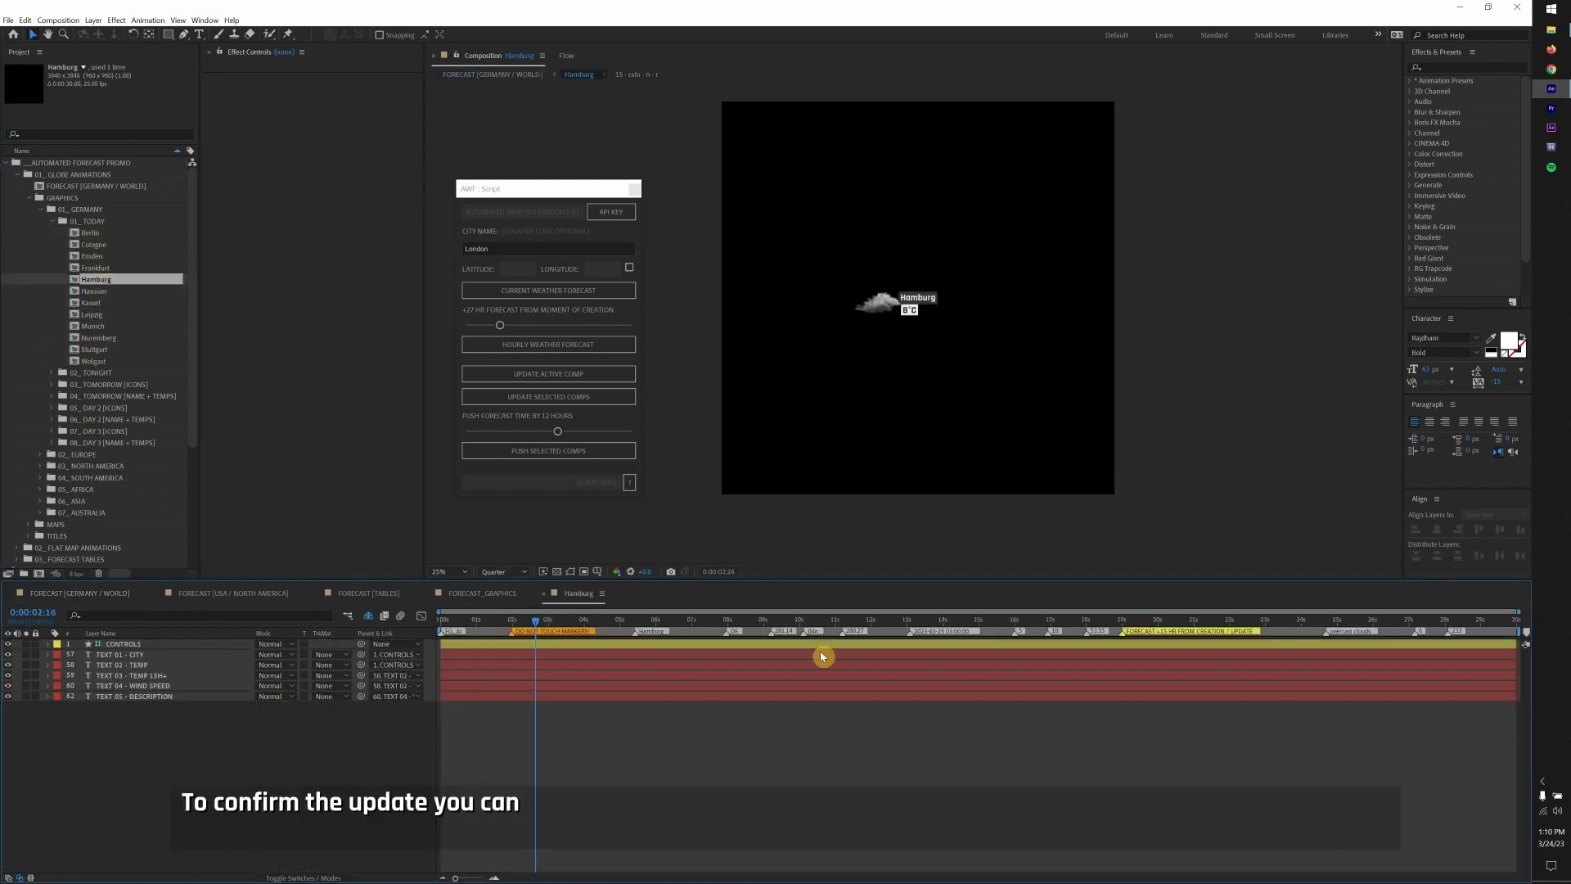